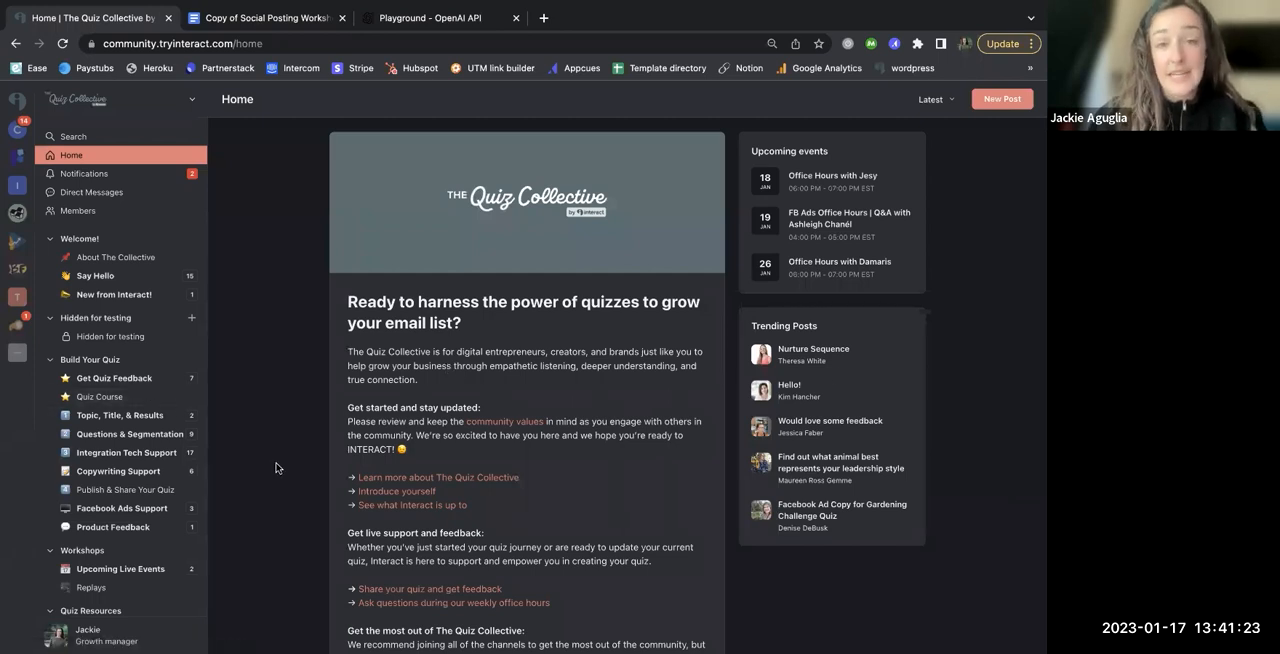
Step: Open the Social Media Templates space under Quiz Resources and expand the full post about promoting a quiz on social media
scroll(148, 447, "down", 2)
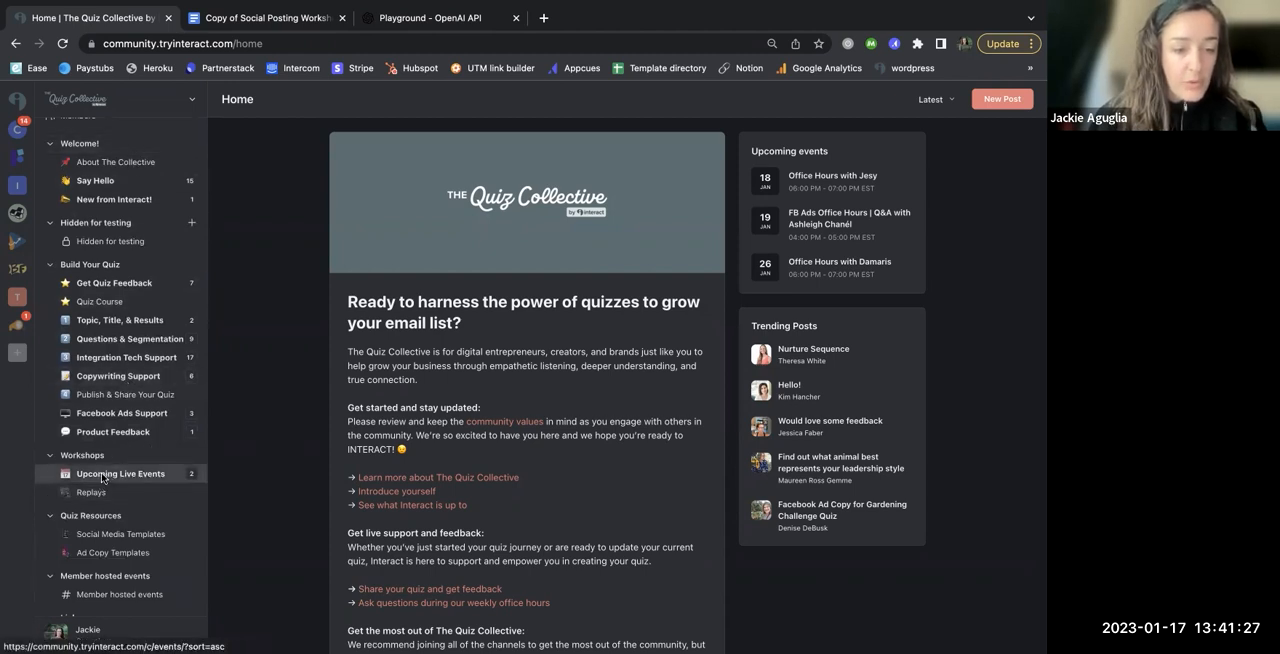
left_click(110, 535)
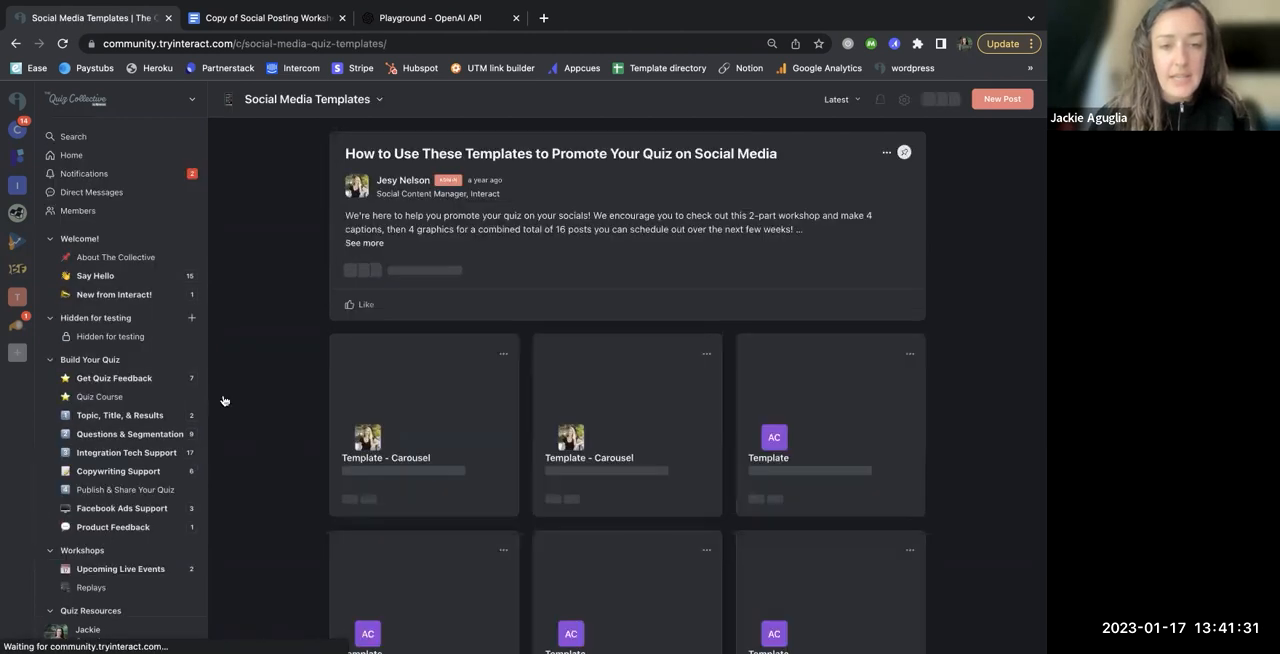
left_click(364, 243)
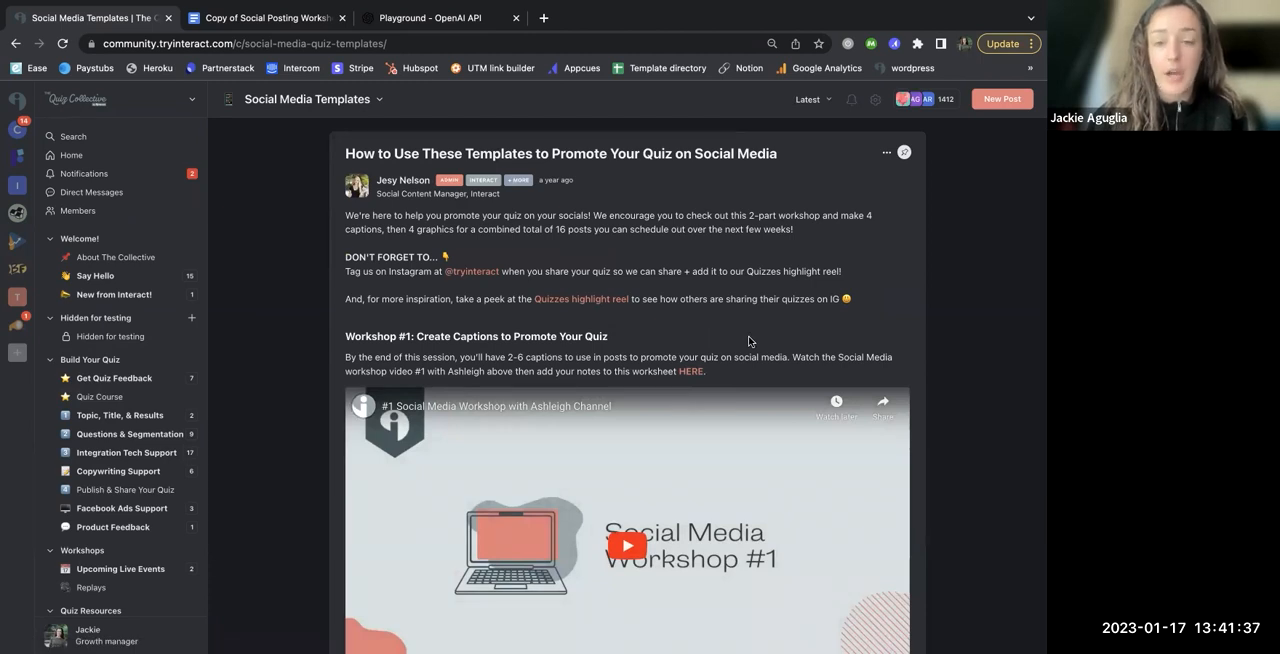
Step: Look through the two social media workshop sections and browse the quiz graphic templates shared below the post
scroll(695, 400, "down", 3)
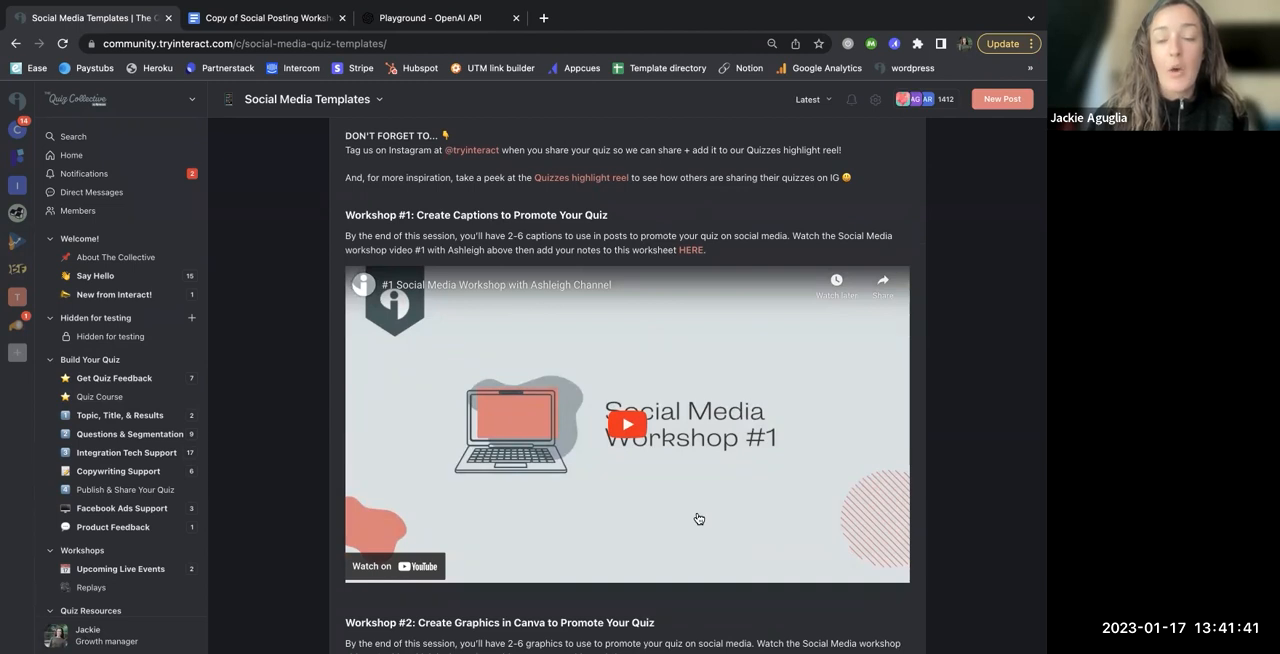
scroll(698, 518, "down", 4)
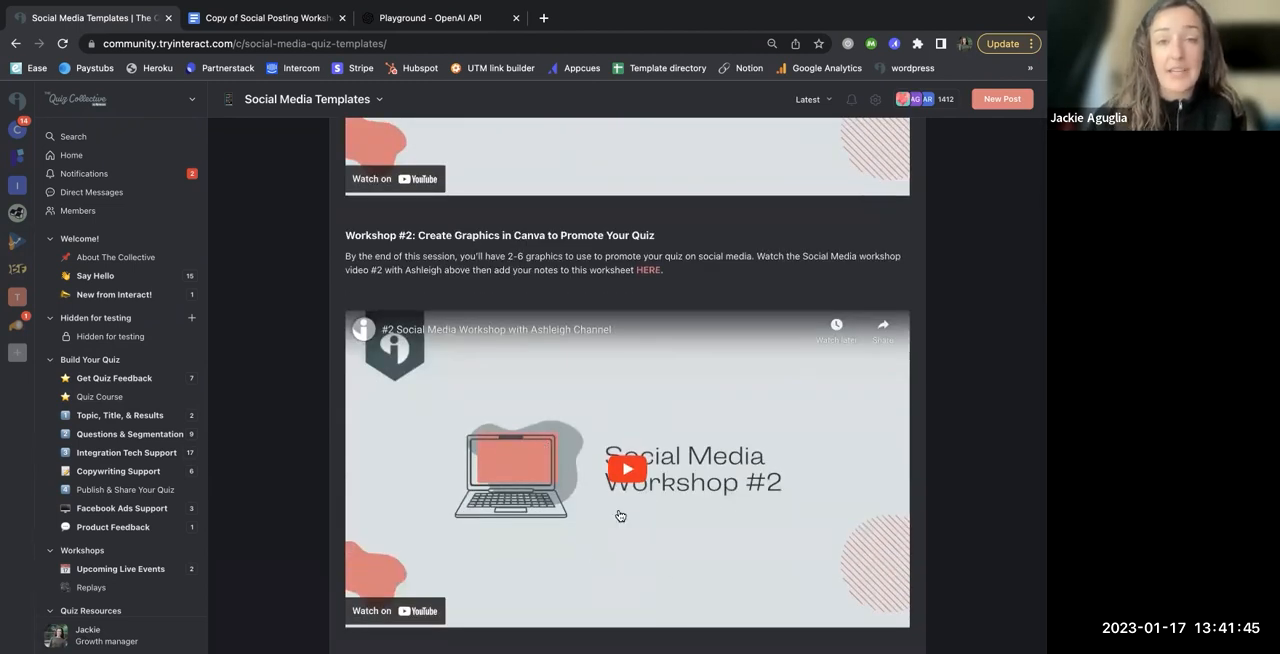
scroll(131, 500, "down", 3)
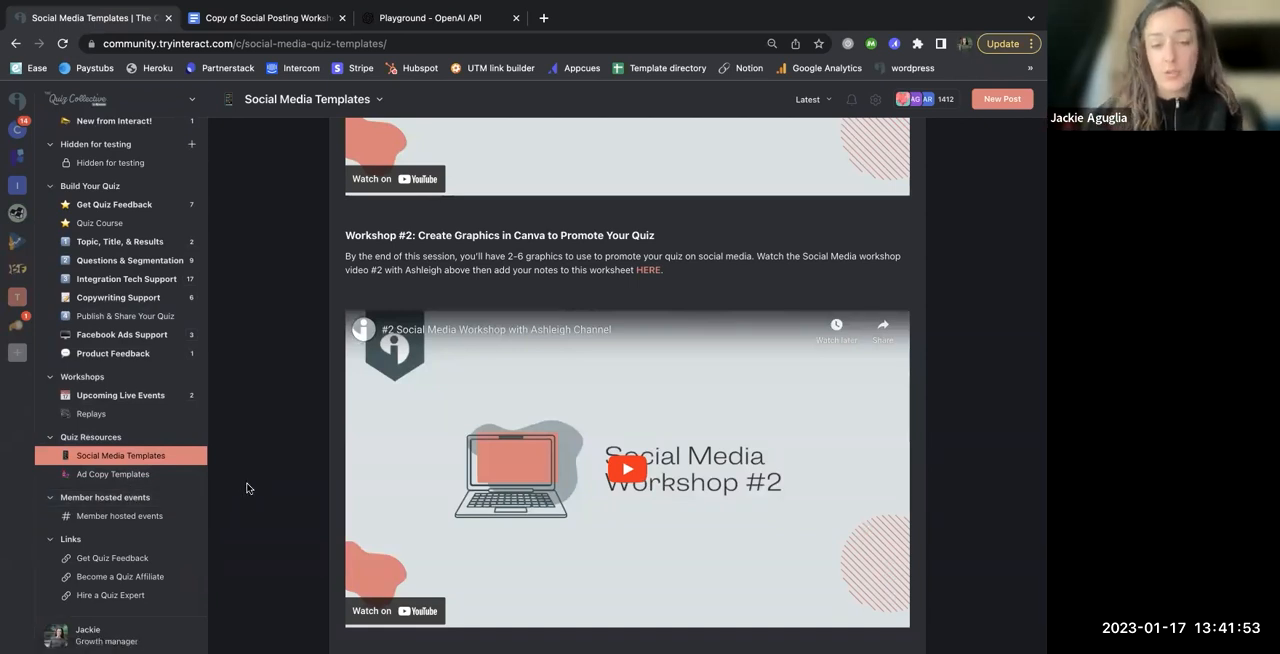
scroll(343, 472, "down", 10)
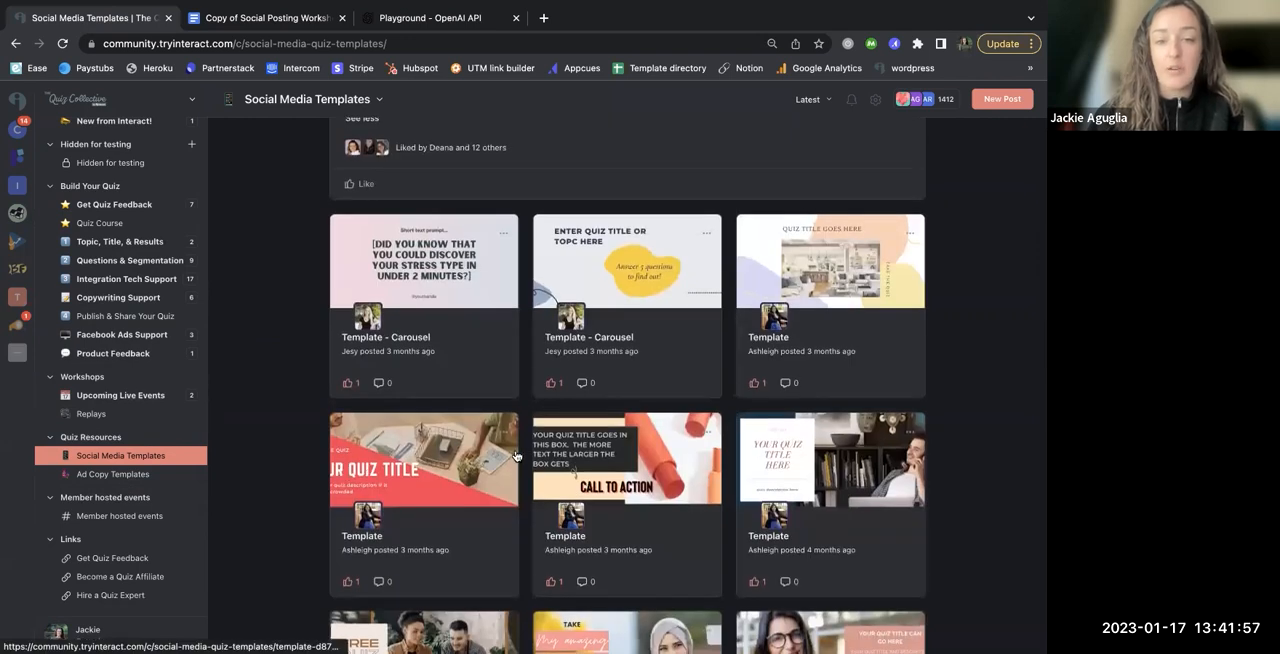
scroll(879, 551, "down", 3)
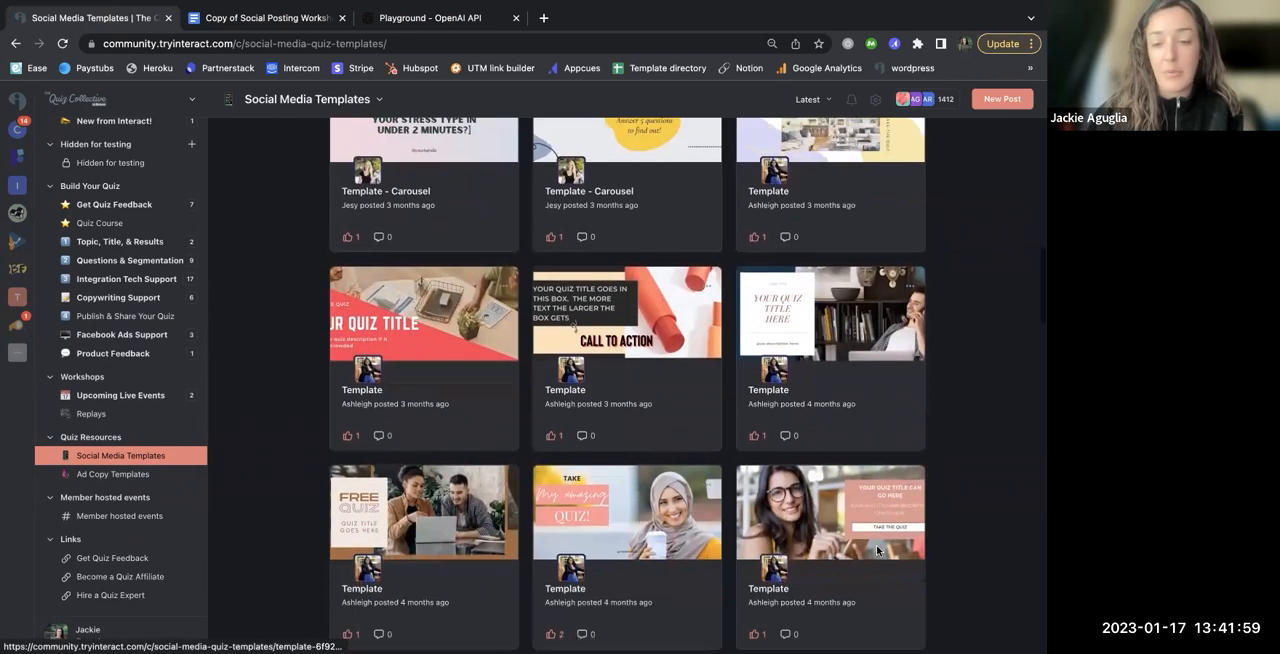
scroll(877, 551, "down", 3)
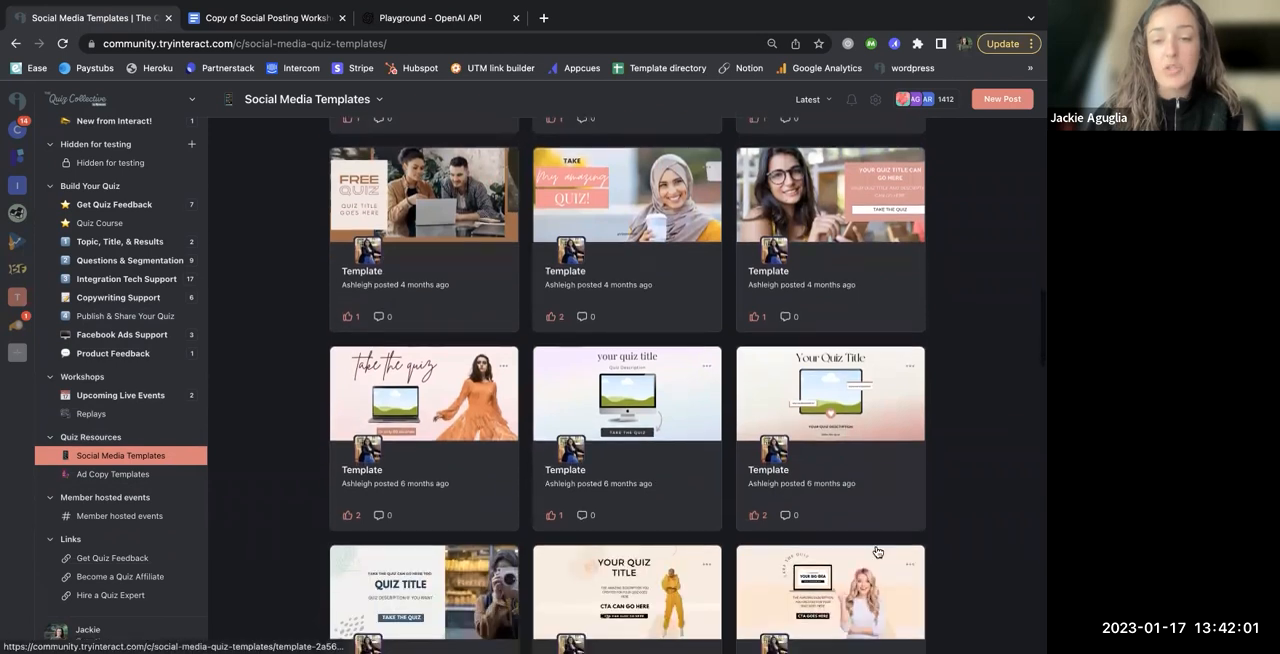
scroll(877, 551, "down", 1)
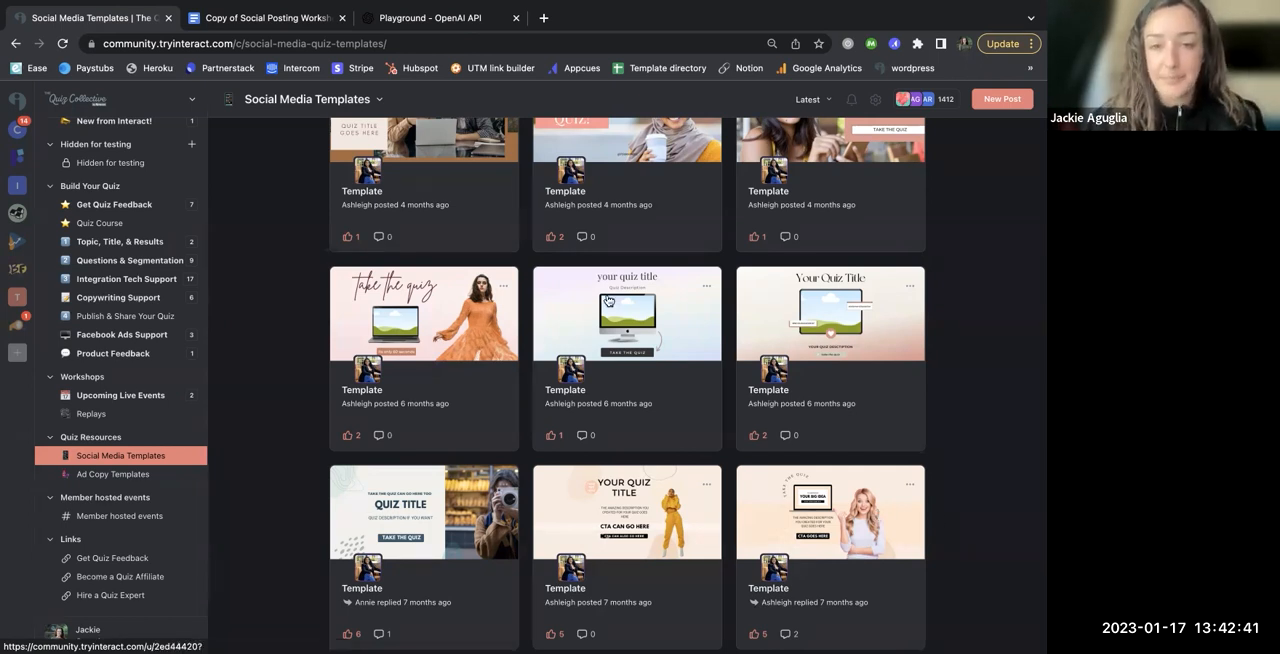
Step: Open the worksheet linked from Workshop #1 and make a copy of Social Posting Worksheet #1
scroll(607, 300, "up", 5)
scroll(607, 300, "up", 10)
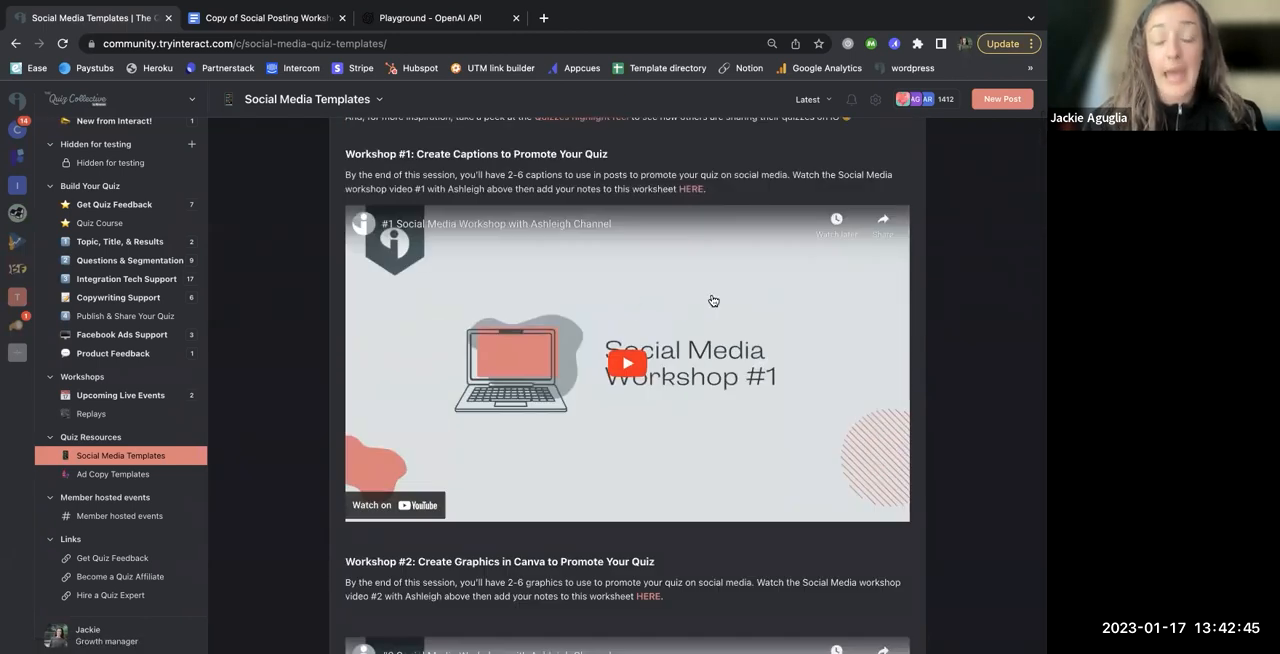
left_click(691, 189)
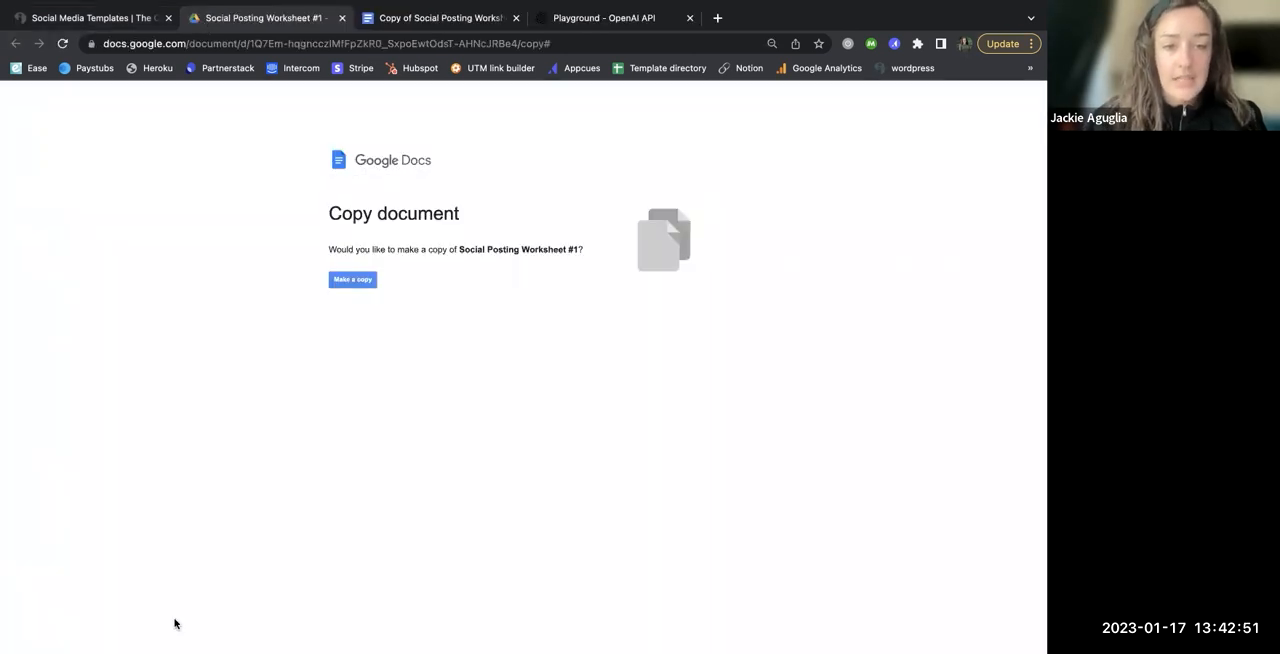
left_click(353, 281)
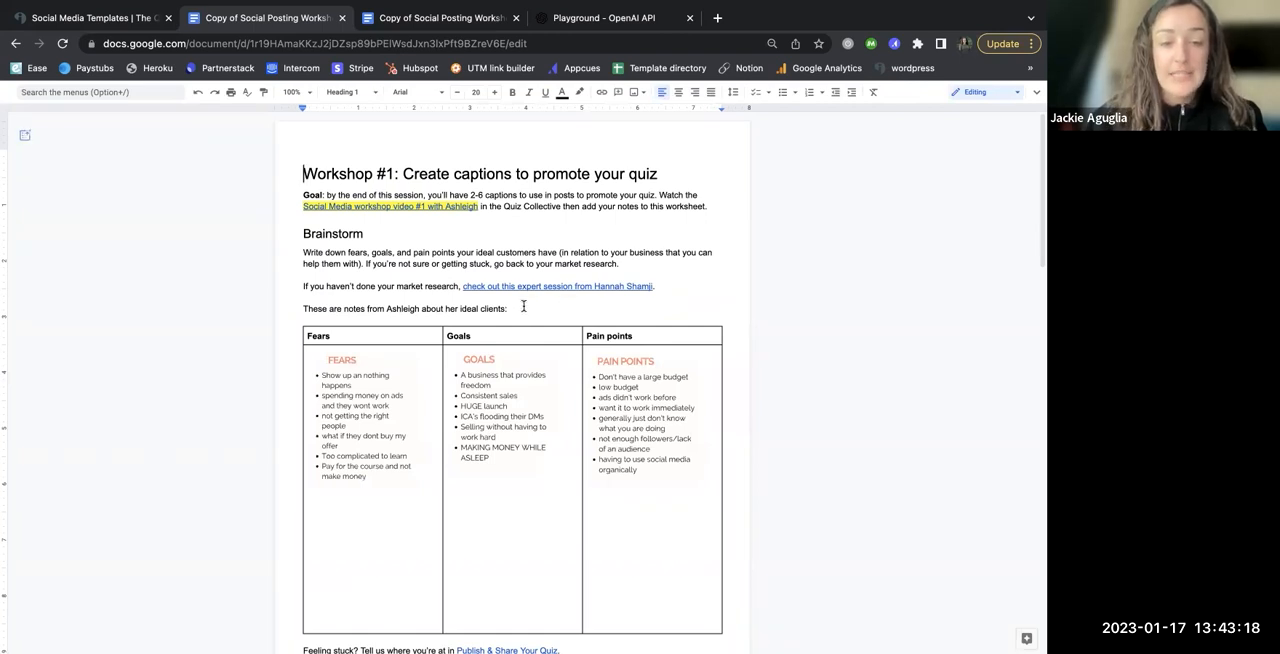
Step: Compare the Brainstorm table of fears, goals and pain points in the new worksheet copy with the already filled-in copy
scroll(545, 312, "down", 2)
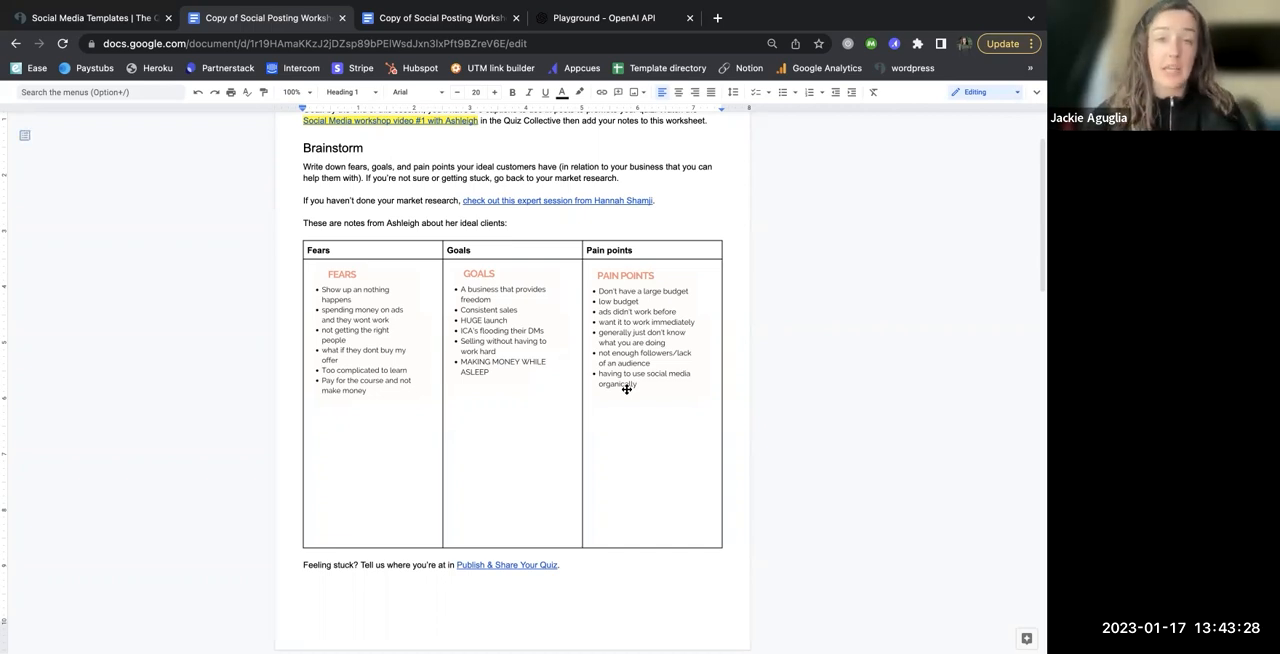
scroll(514, 390, "down", 2)
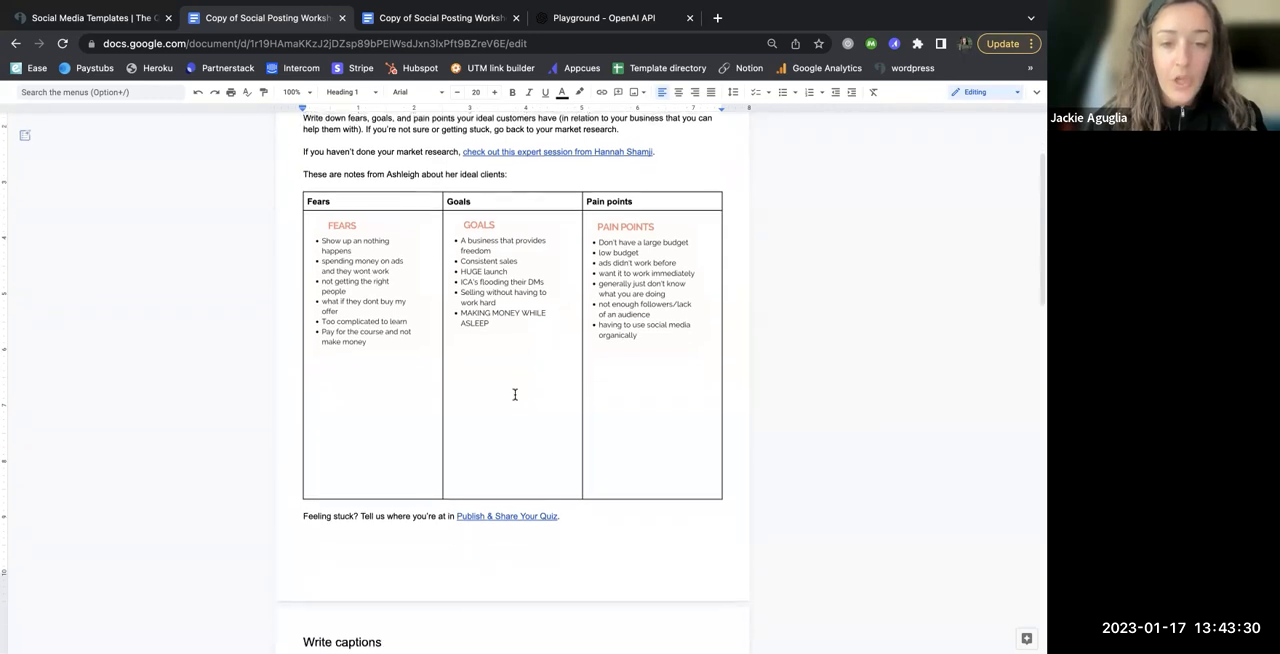
left_click(488, 20)
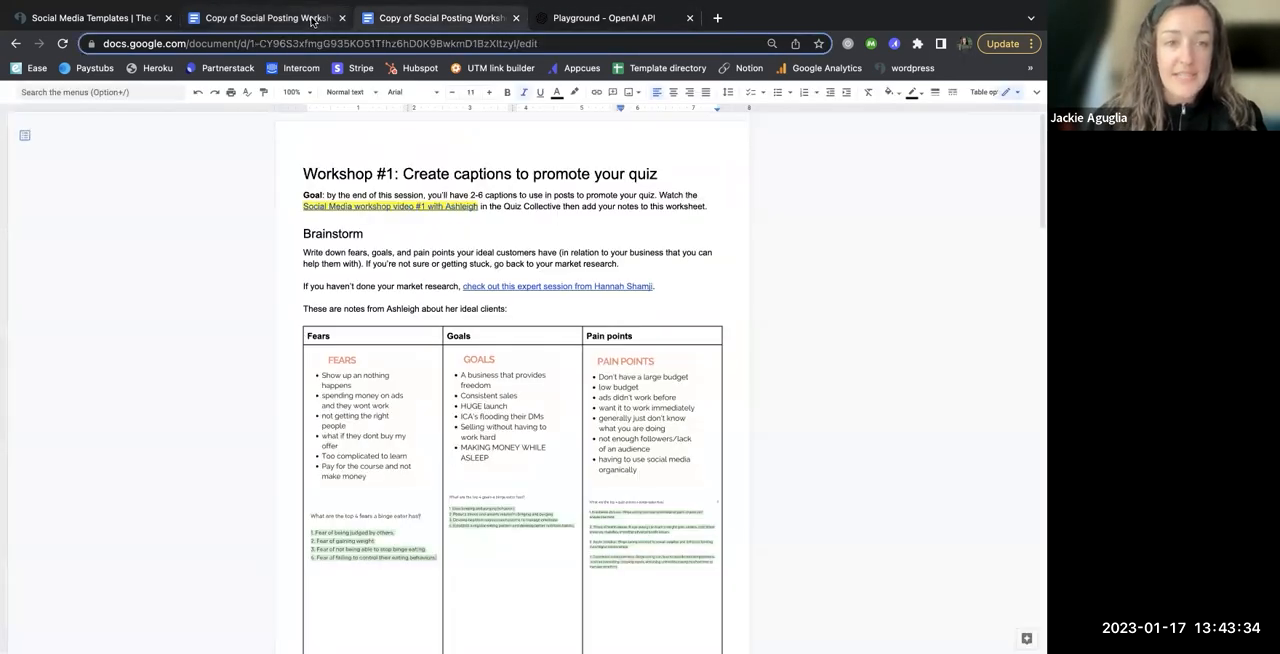
left_click(314, 20)
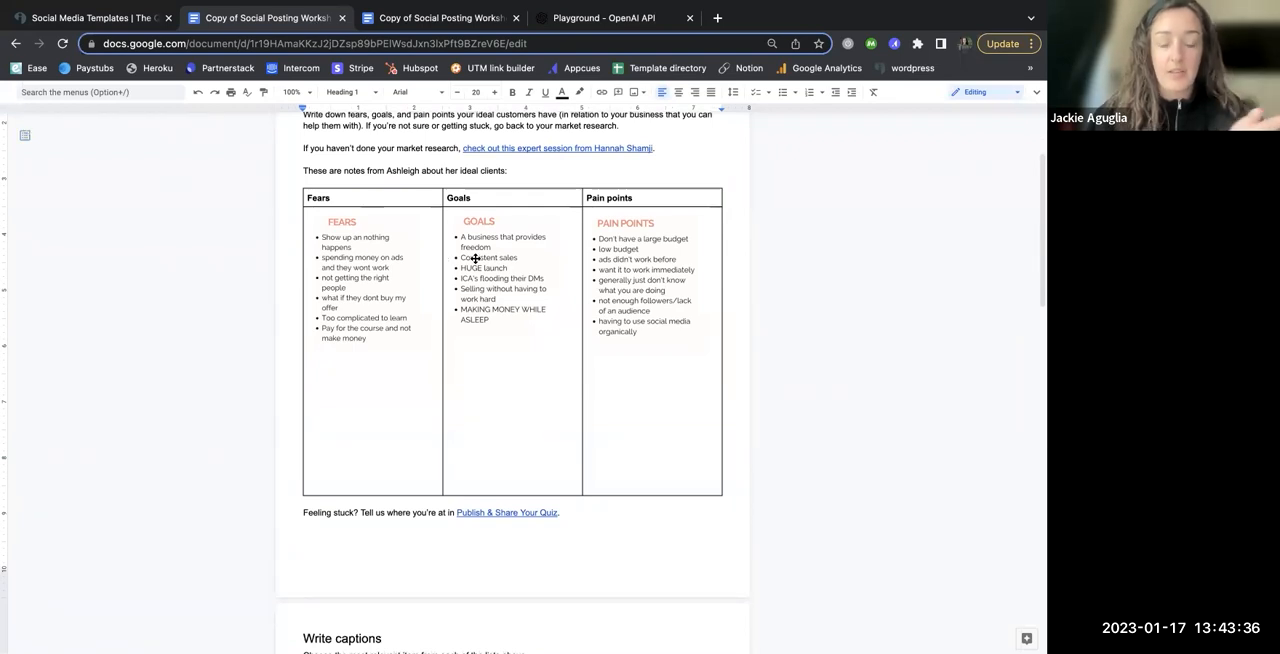
left_click(478, 20)
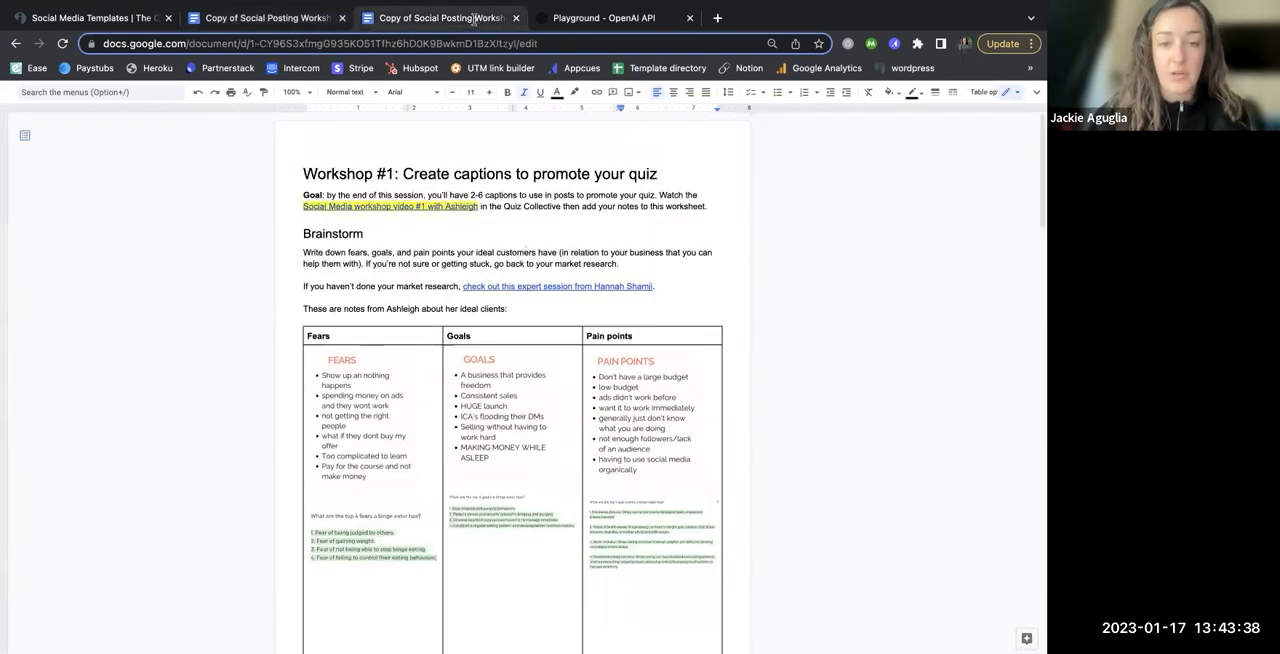
Step: Enlarge the filled-in worksheet to 125% and examine the binge eater answers under Fears, Goals and Pain points
scroll(565, 370, "down", 2)
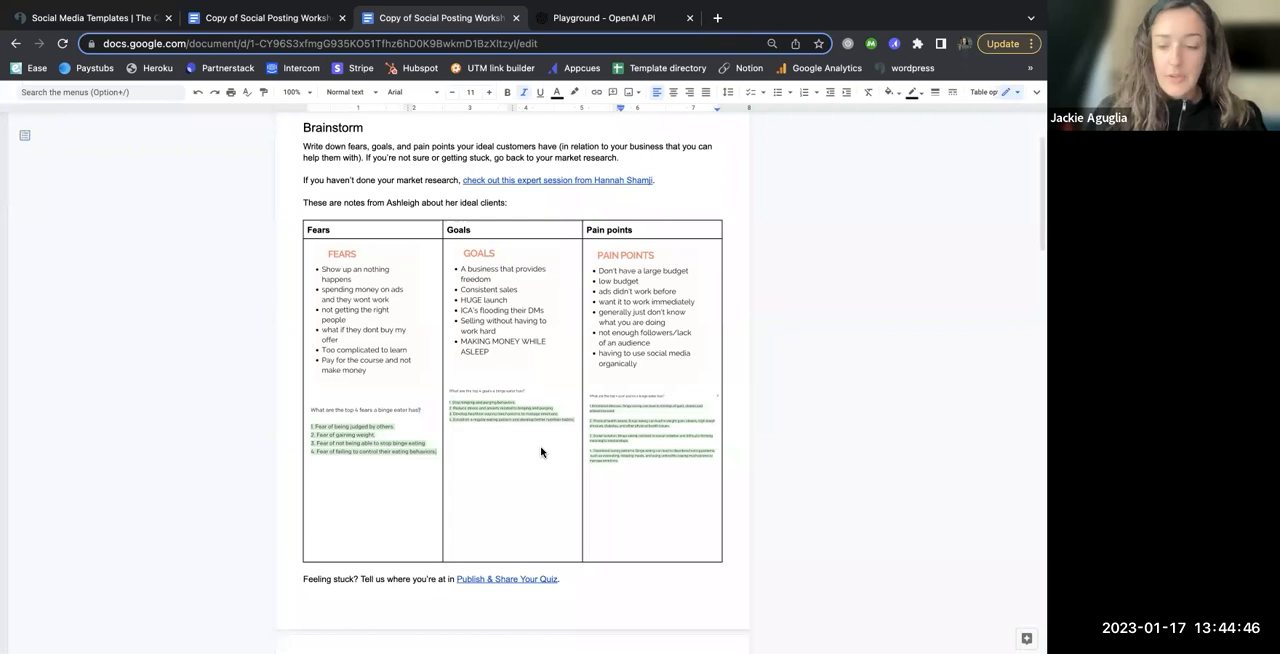
left_click(741, 438)
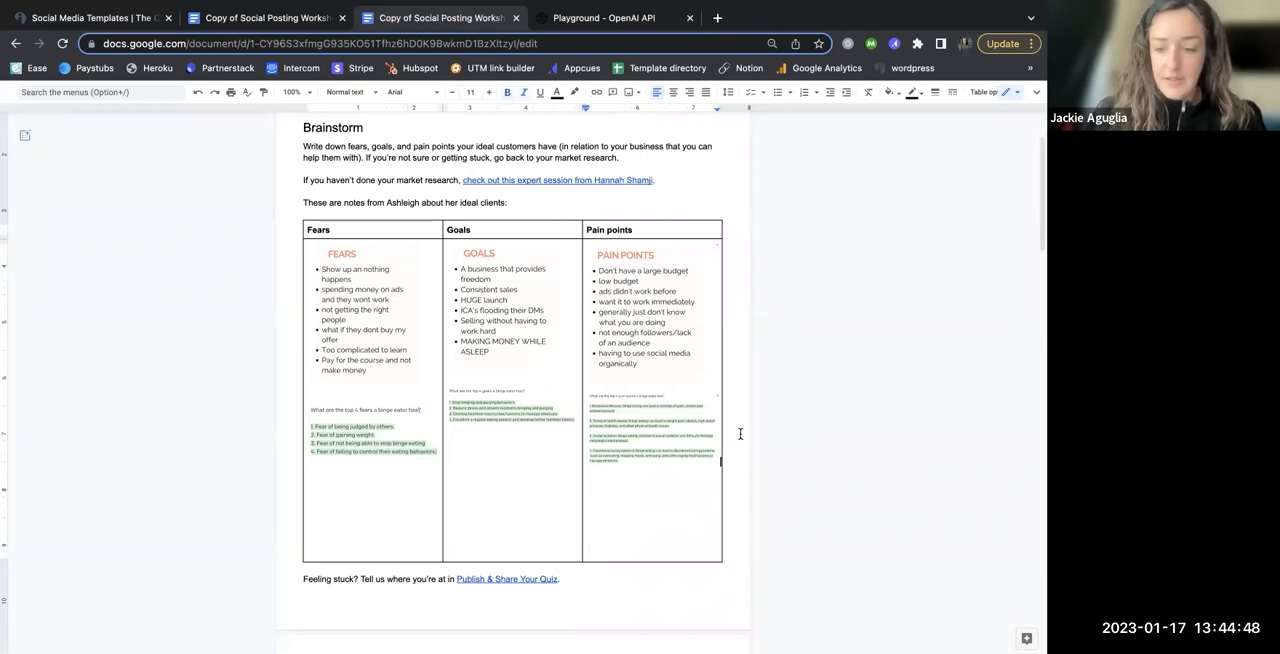
key("super+equal")
key("super+equal")
key("super+equal")
key("super+equal")
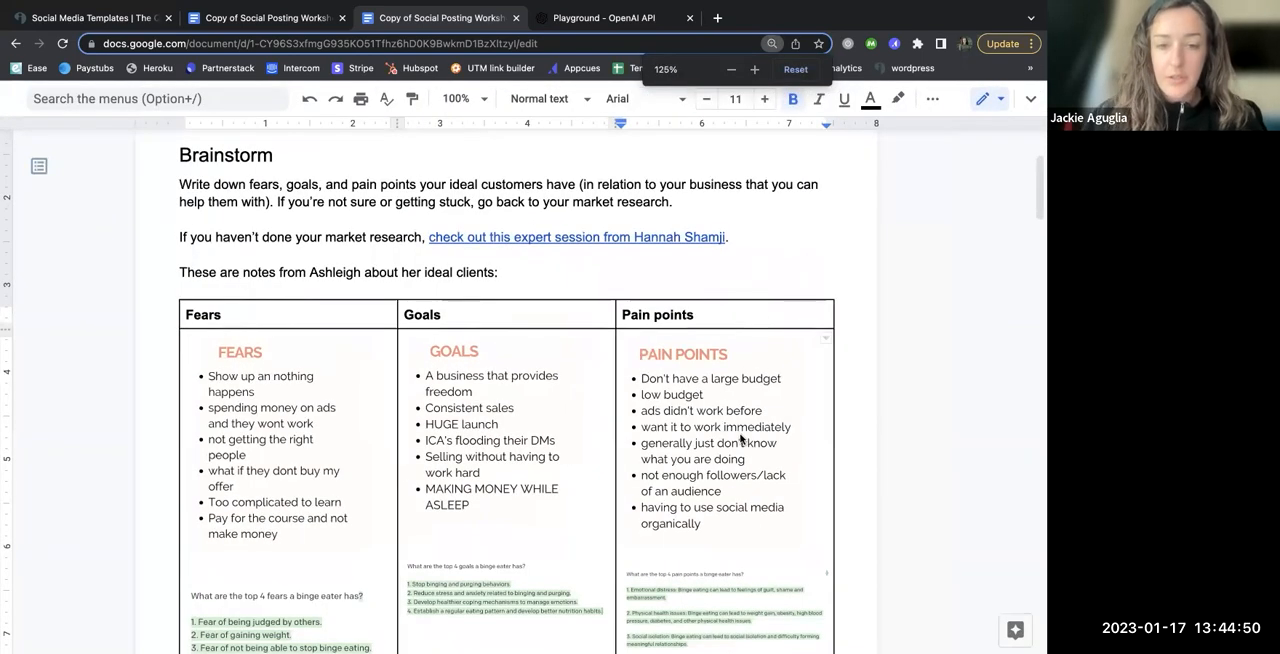
scroll(741, 438, "down", 2)
scroll(741, 438, "down", 3)
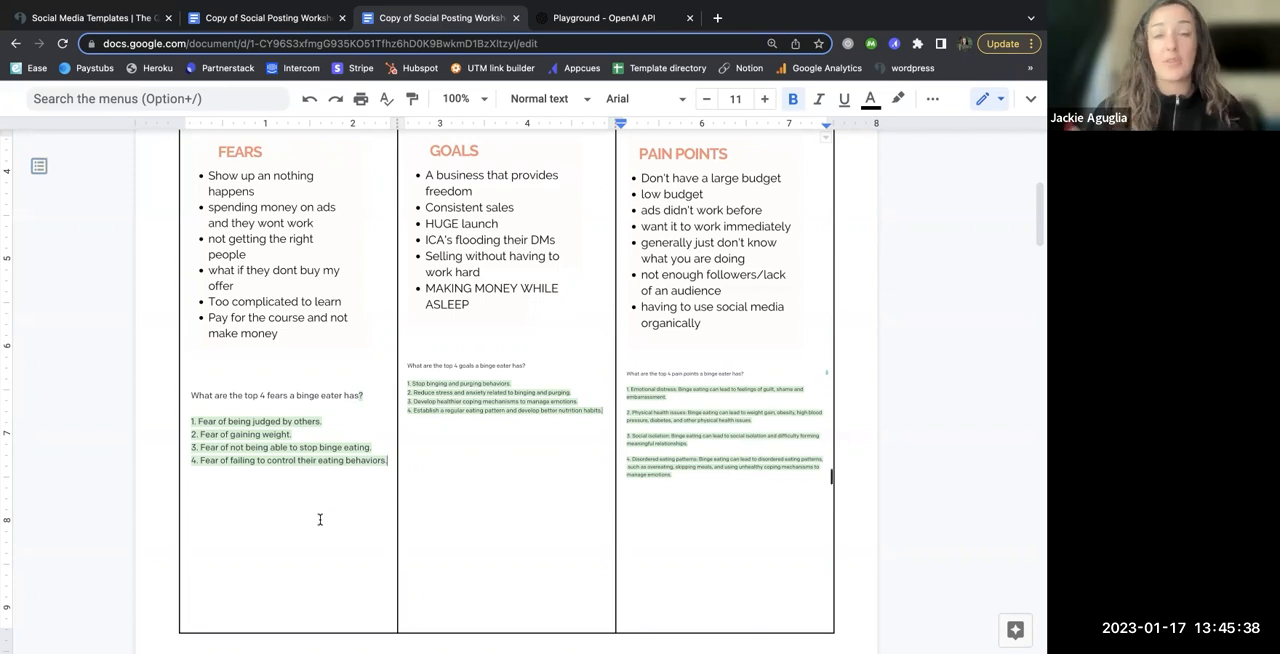
scroll(316, 505, "down", 2)
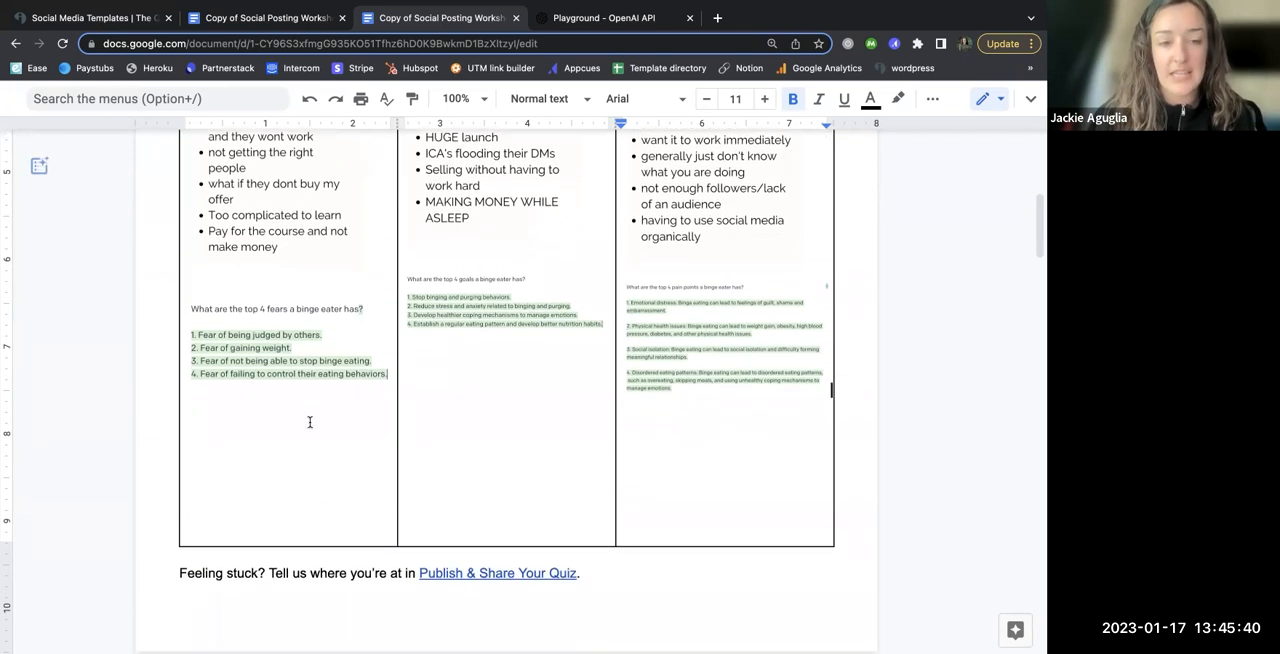
scroll(308, 402, "up", 3)
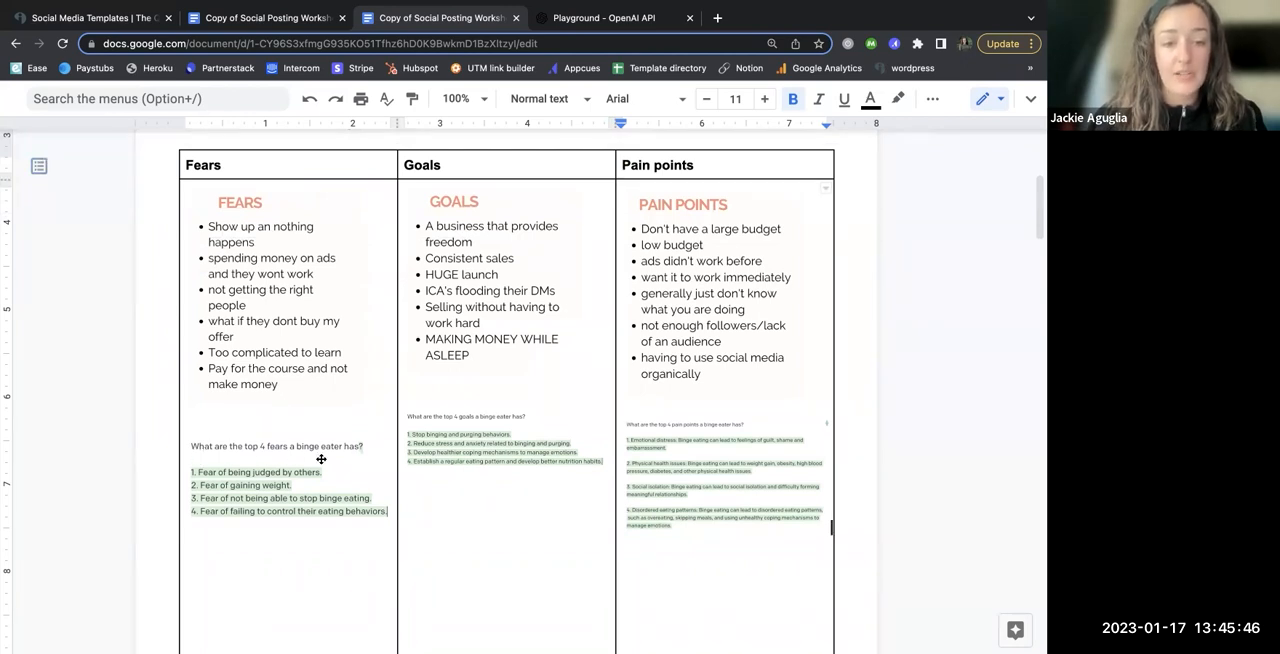
Step: Switch to the OpenAI Playground and clear the previous prompt and its generated answer
left_click(597, 24)
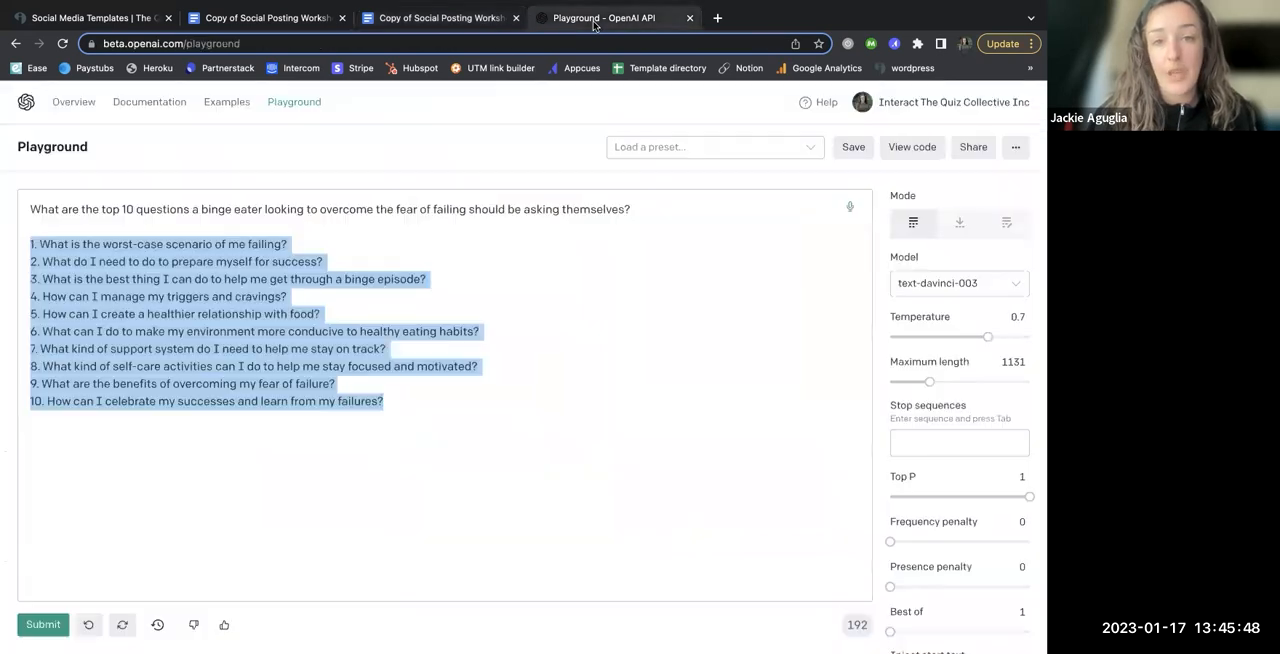
left_click(529, 315)
key("super+a")
key("BackSpace")
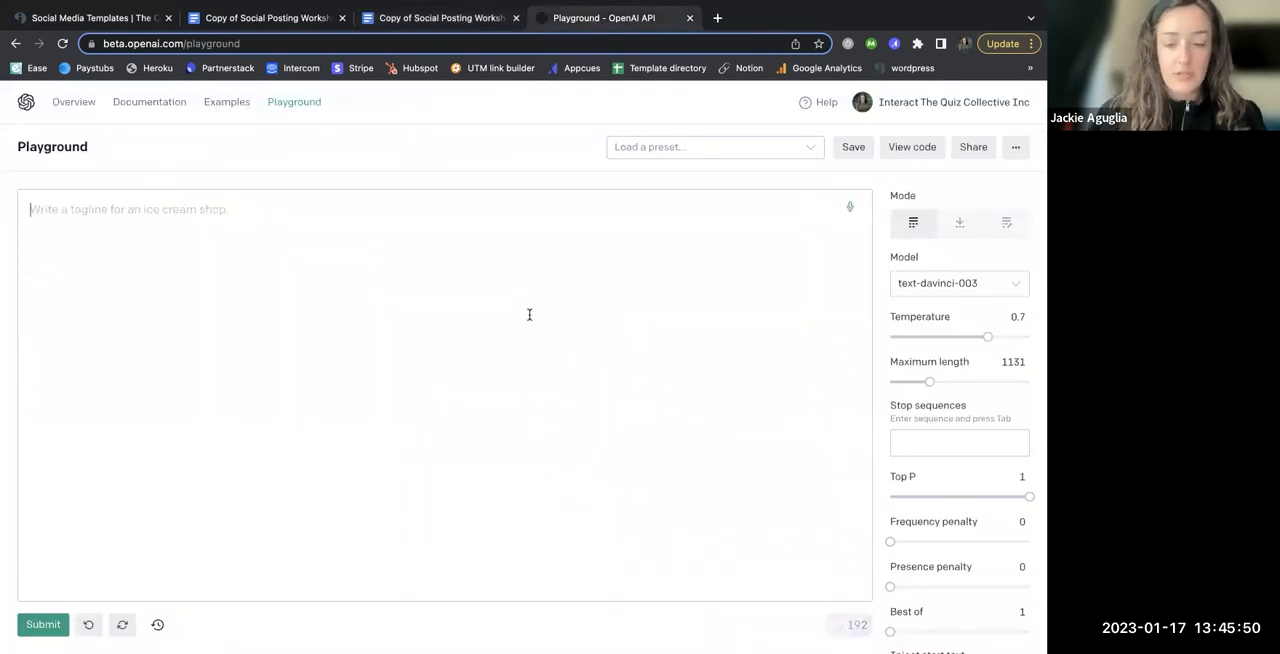
Step: Go to the OpenAI overview page and reopen the Playground for a fresh session
key("super+minus")
key("super+minus")
key("super+equal")
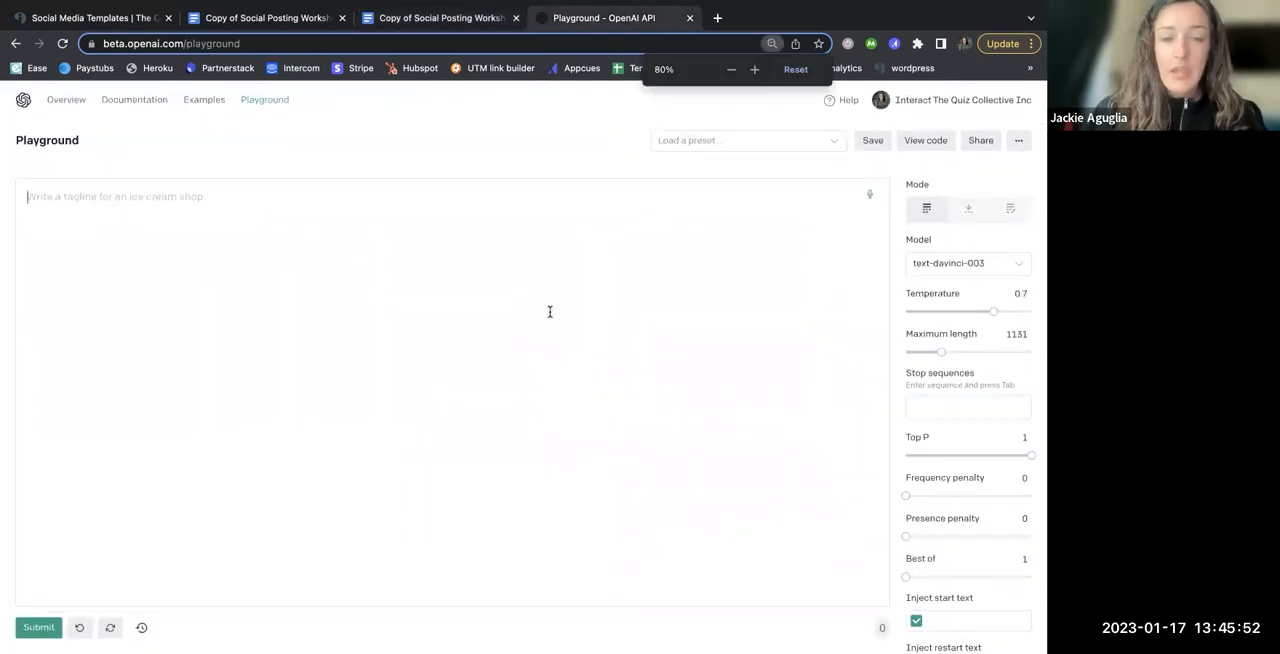
key("super+equal")
left_click(26, 102)
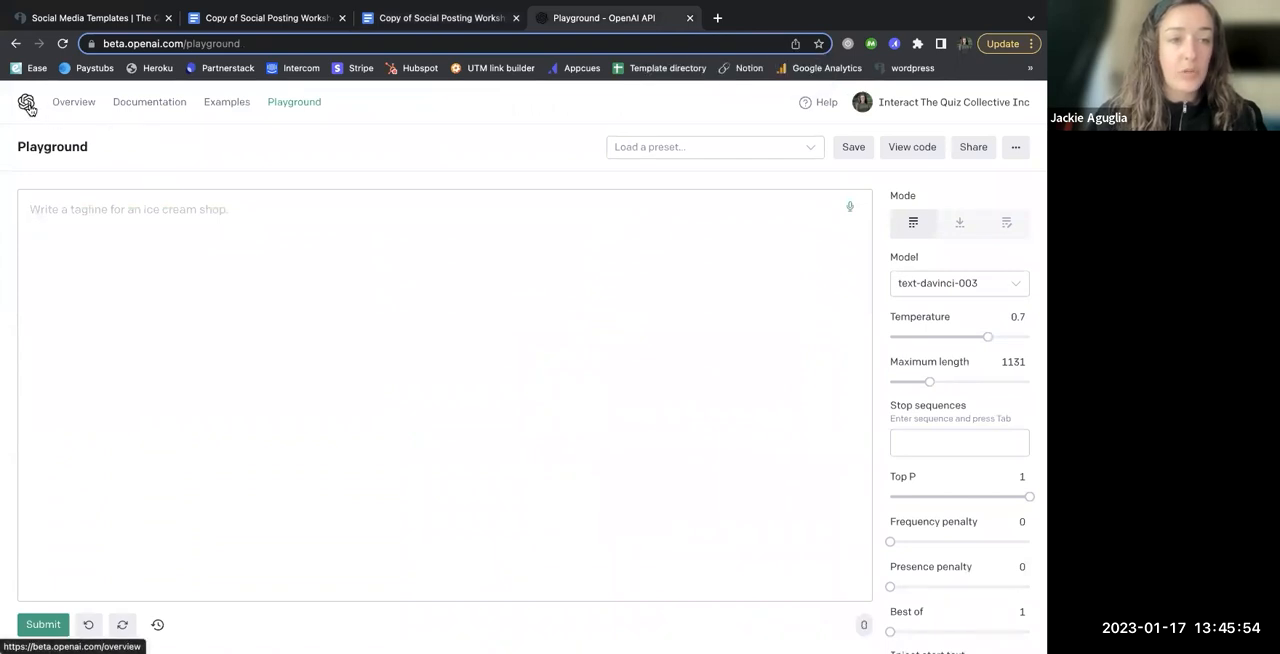
left_click(295, 103)
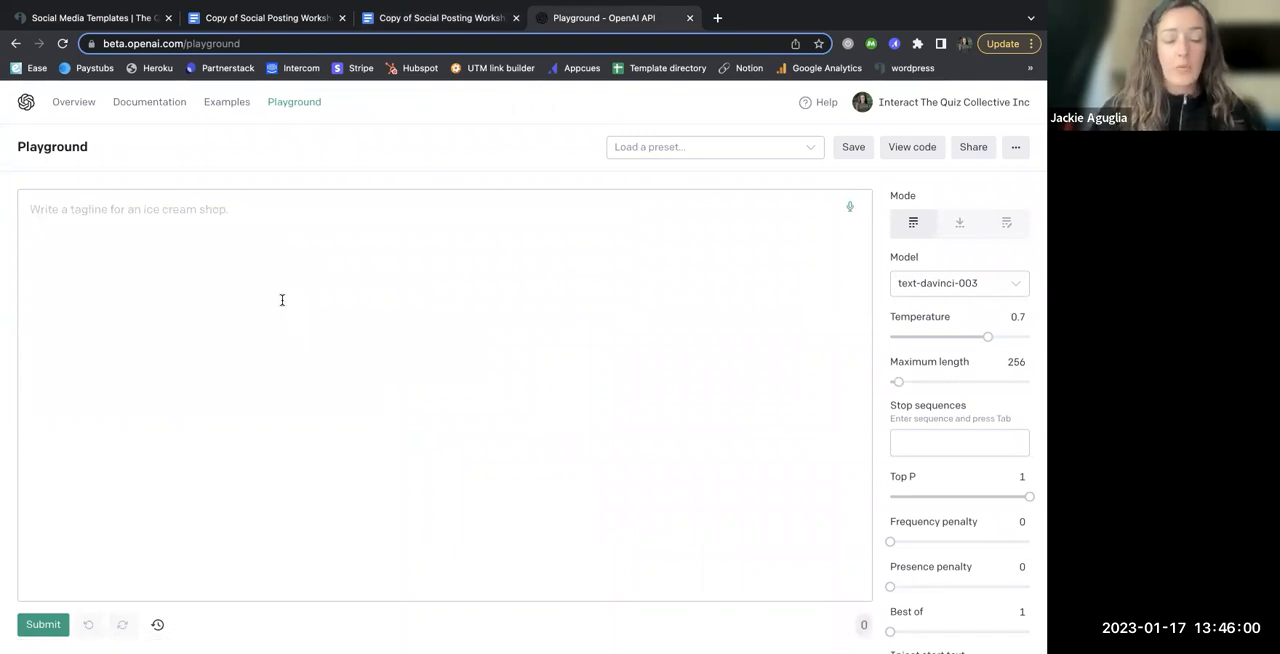
Step: Submit the prompt "What are the top 4 fears a binge eater has?" to generate an answer
type("Wh")
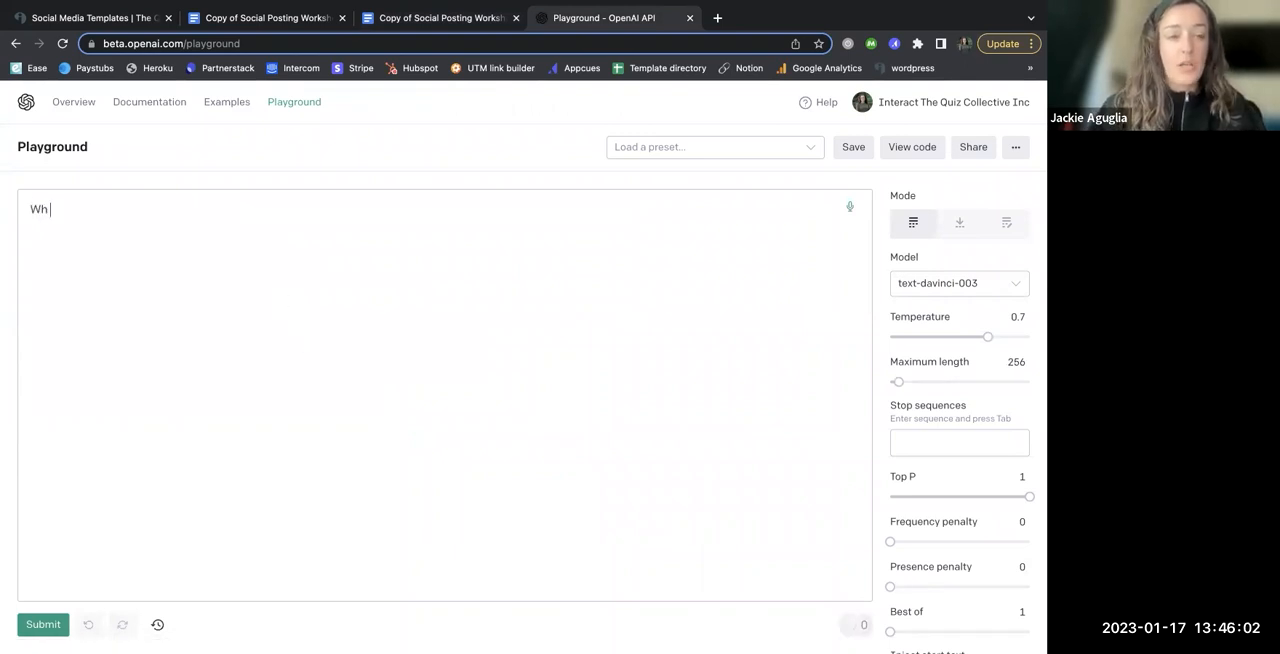
type("at are ther t")
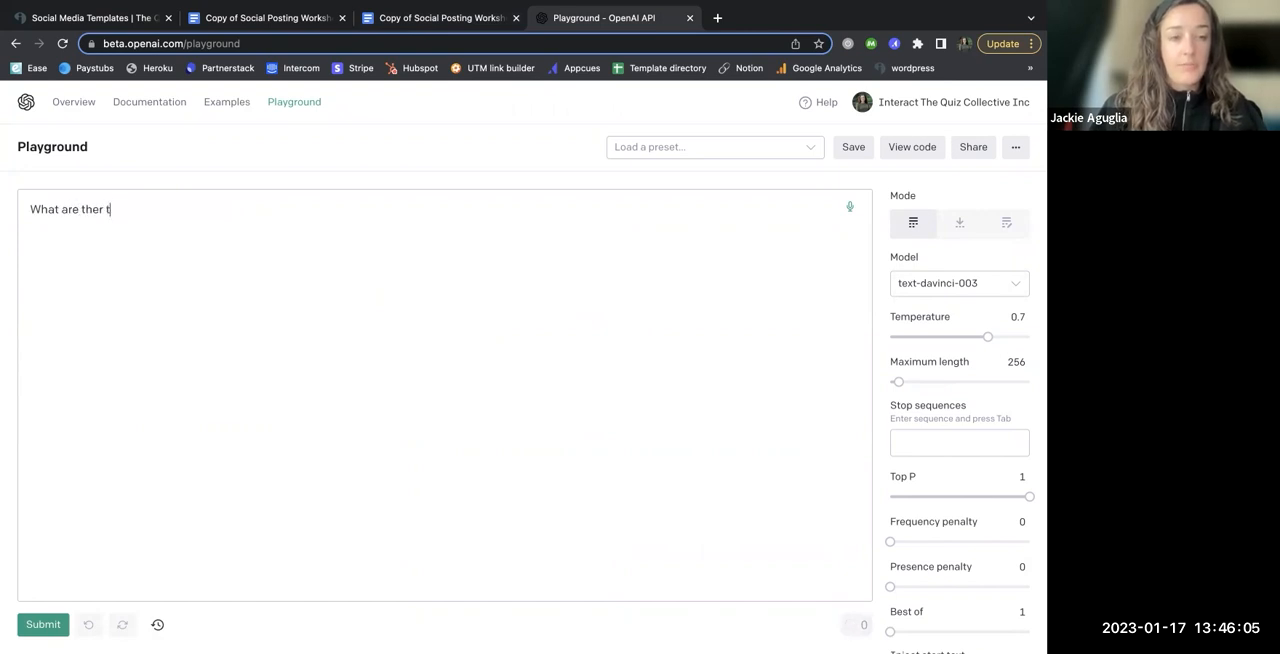
key("BackSpace")
type("tope 4")
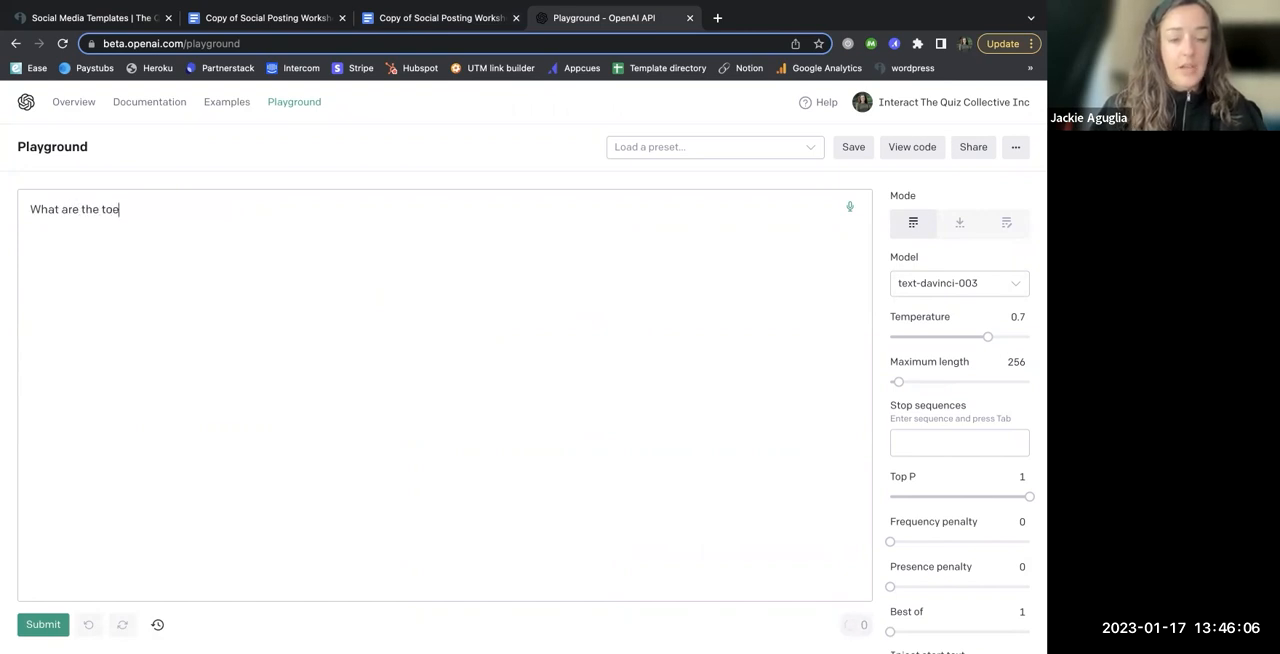
key("BackSpace")
key("BackSpace")
key("BackSpace")
type("4")
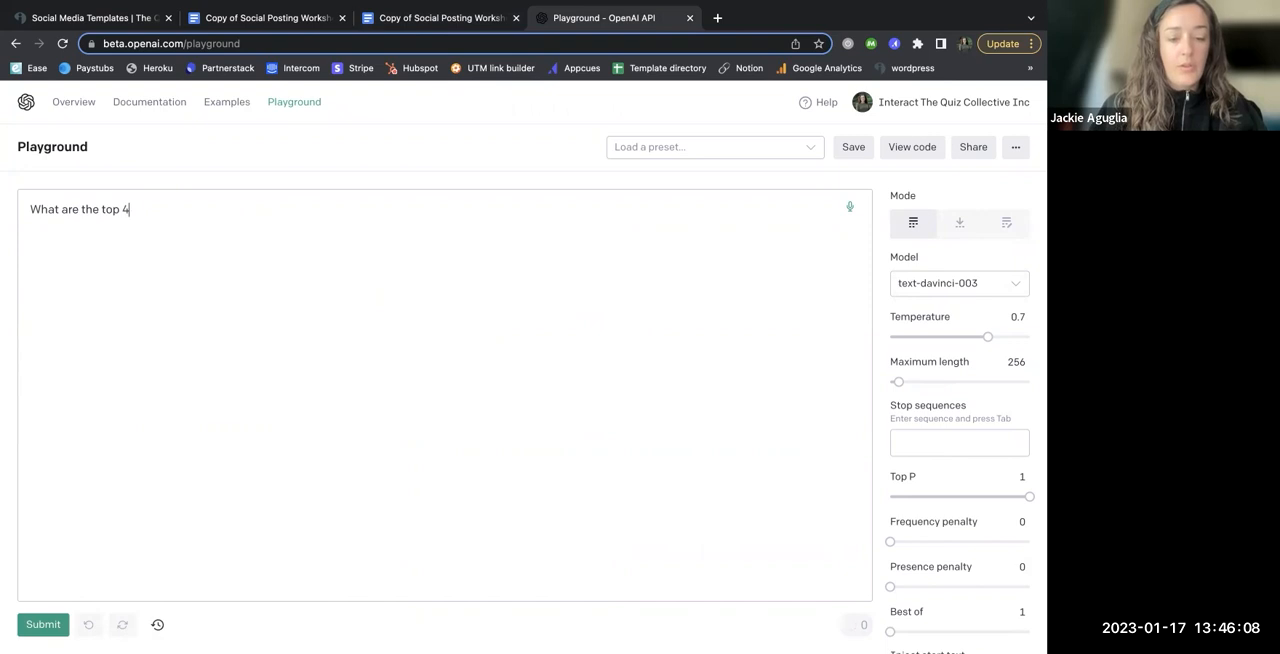
type(" fears a binge")
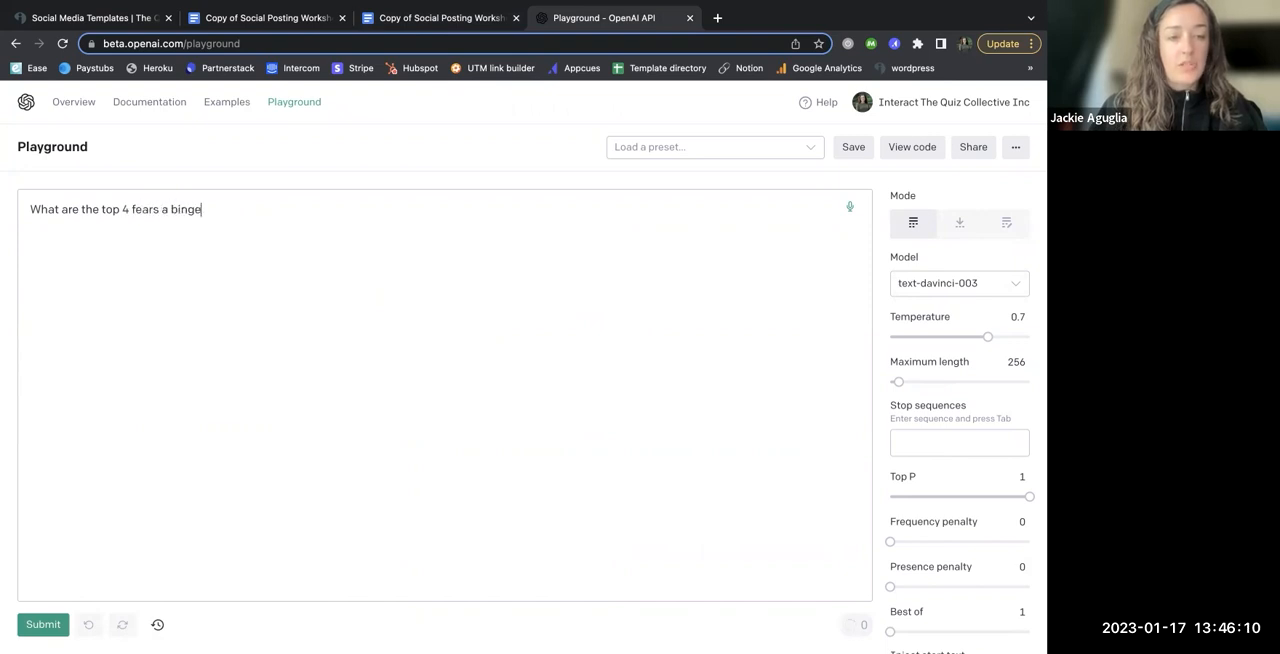
type(" eather")
key("BackSpace")
key("BackSpace")
key("BackSpace")
key("BackSpace")
type("he")
key("BackSpace")
key("BackSpace")
type("er has?")
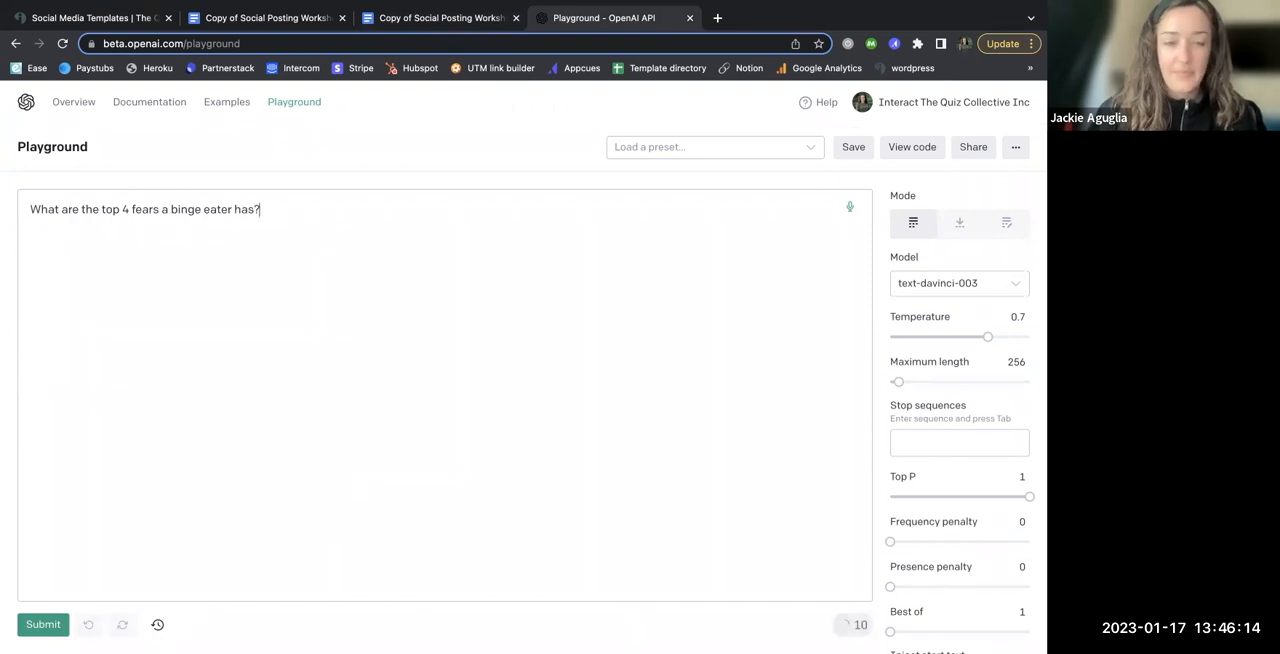
left_click(42, 626)
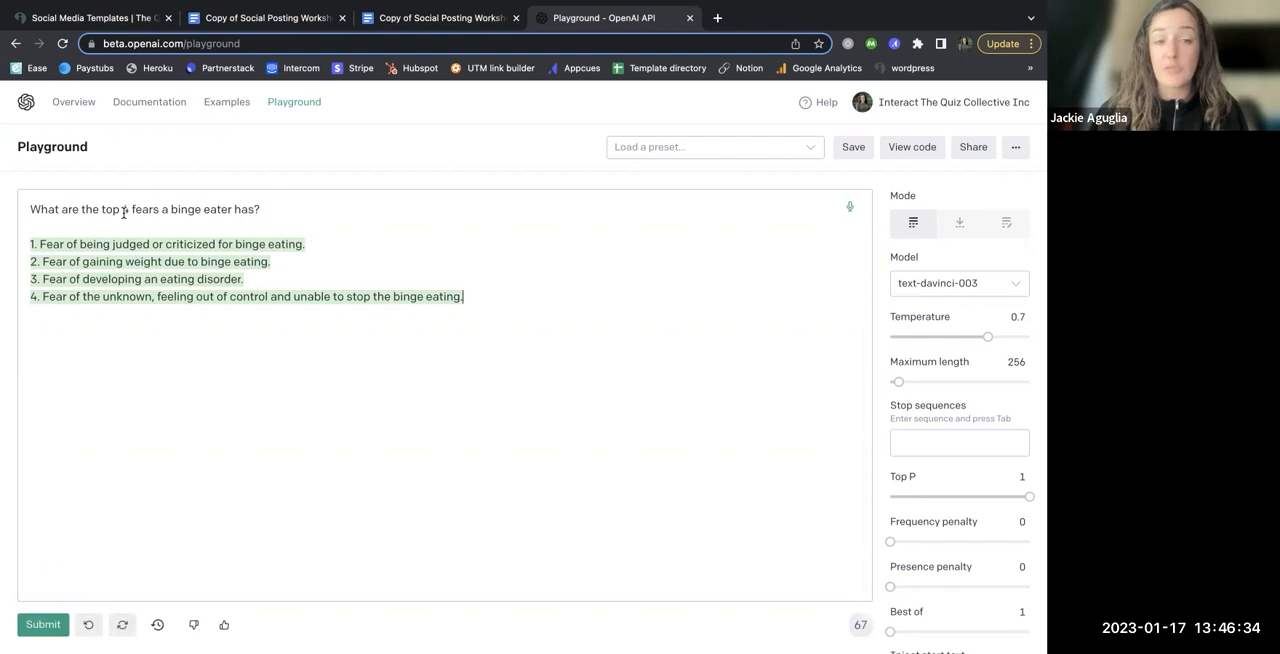
Step: Highlight the number and the customer type in the prompt, then copy the four generated fears
double_click(125, 209)
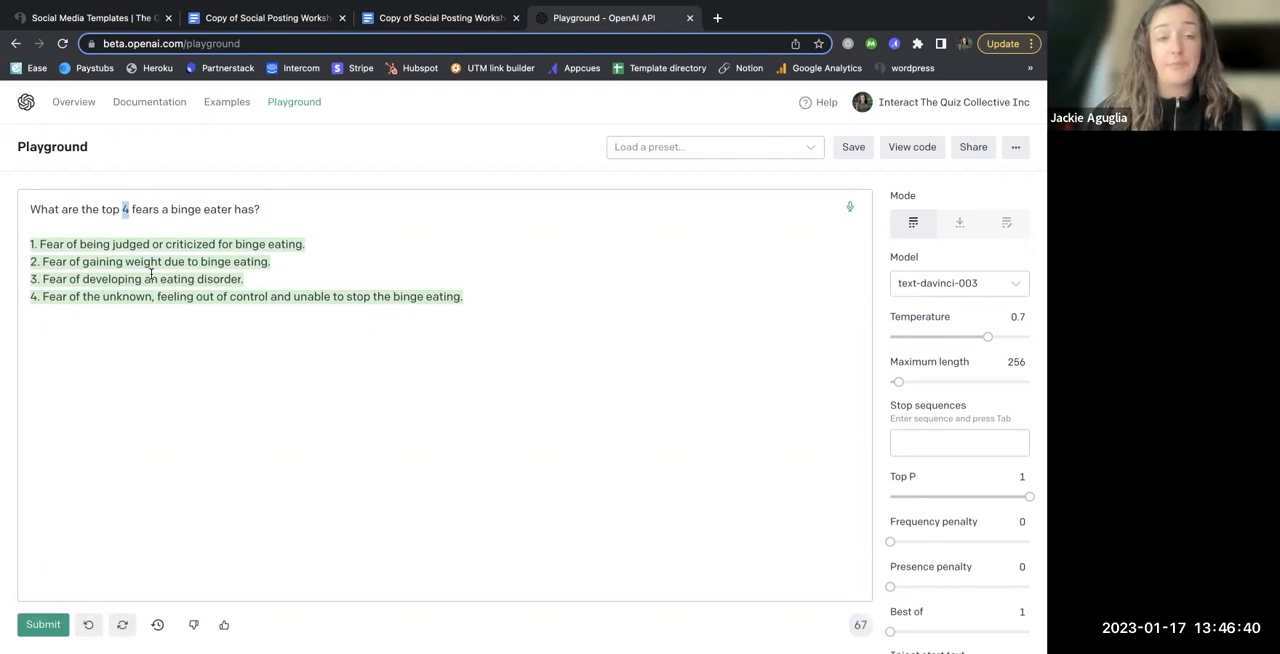
left_click_drag(170, 209, 231, 211)
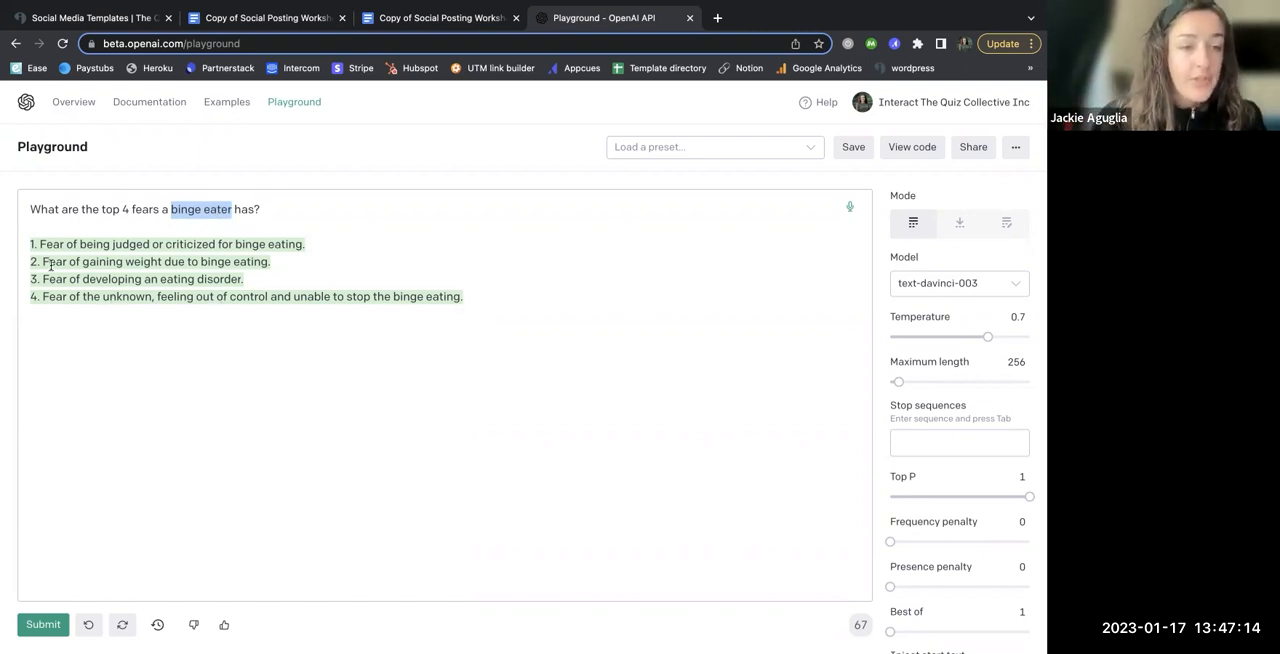
left_click_drag(476, 296, 27, 241)
key("super+c")
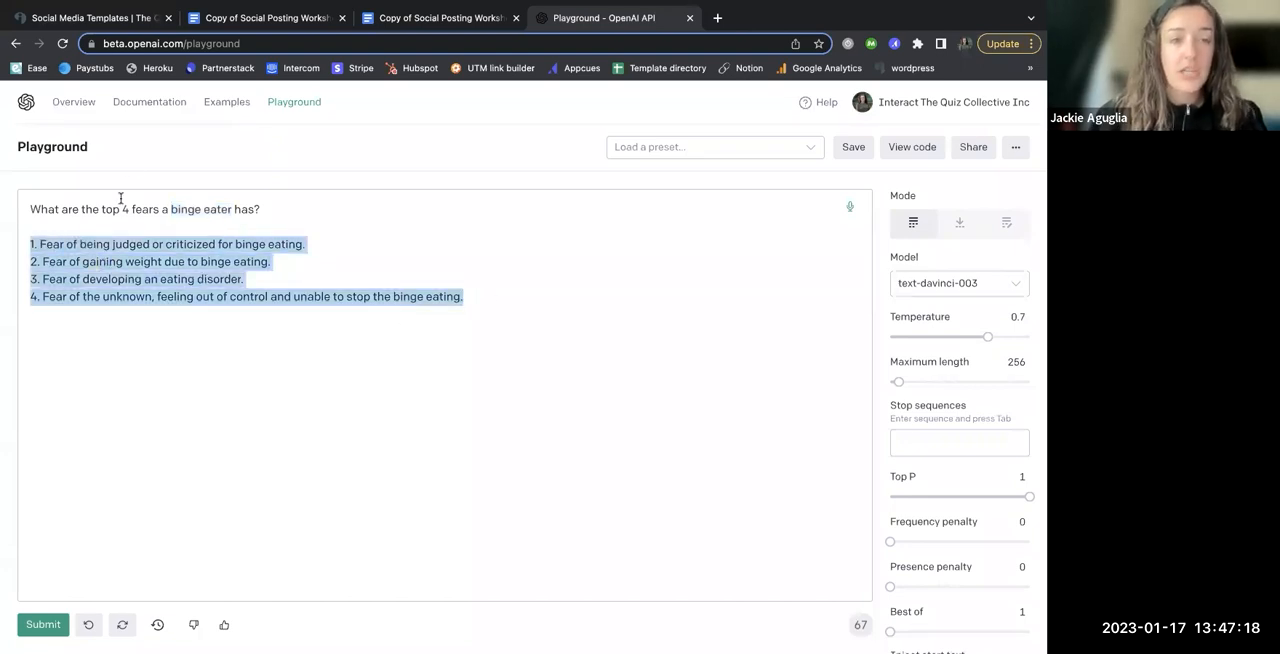
Step: Switch to the new worksheet copy and delete the example notes image from the Fears column
left_click(300, 18)
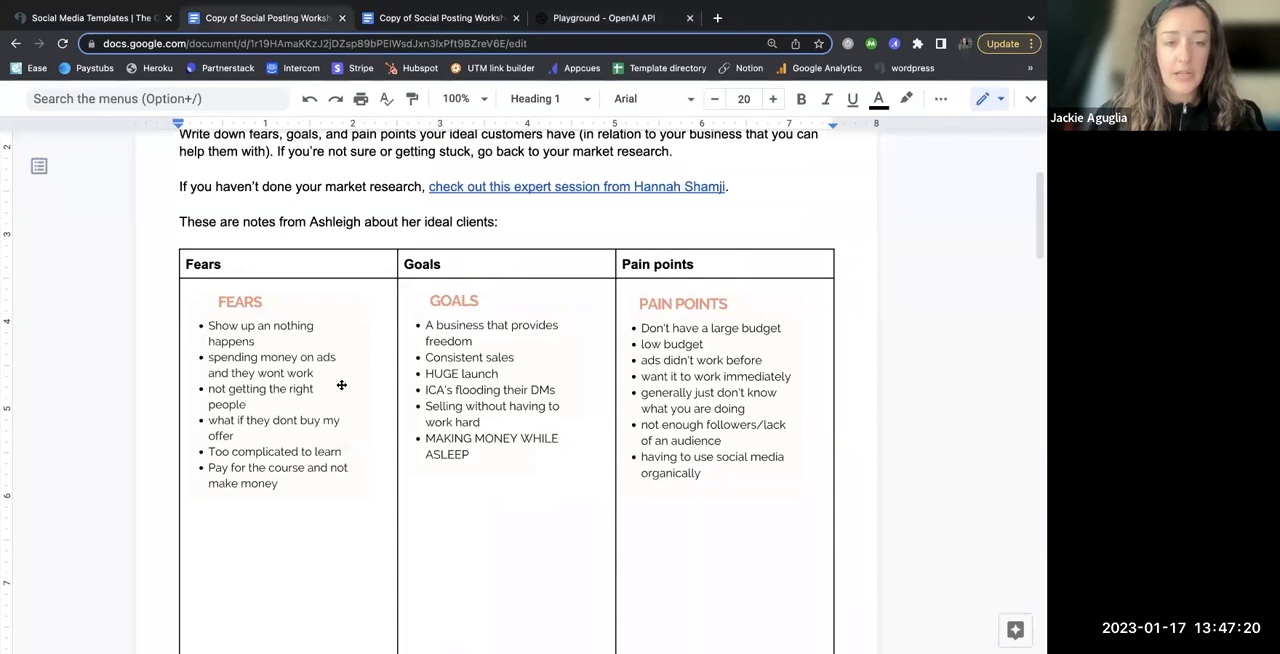
scroll(313, 387, "down", 1)
left_click(266, 444)
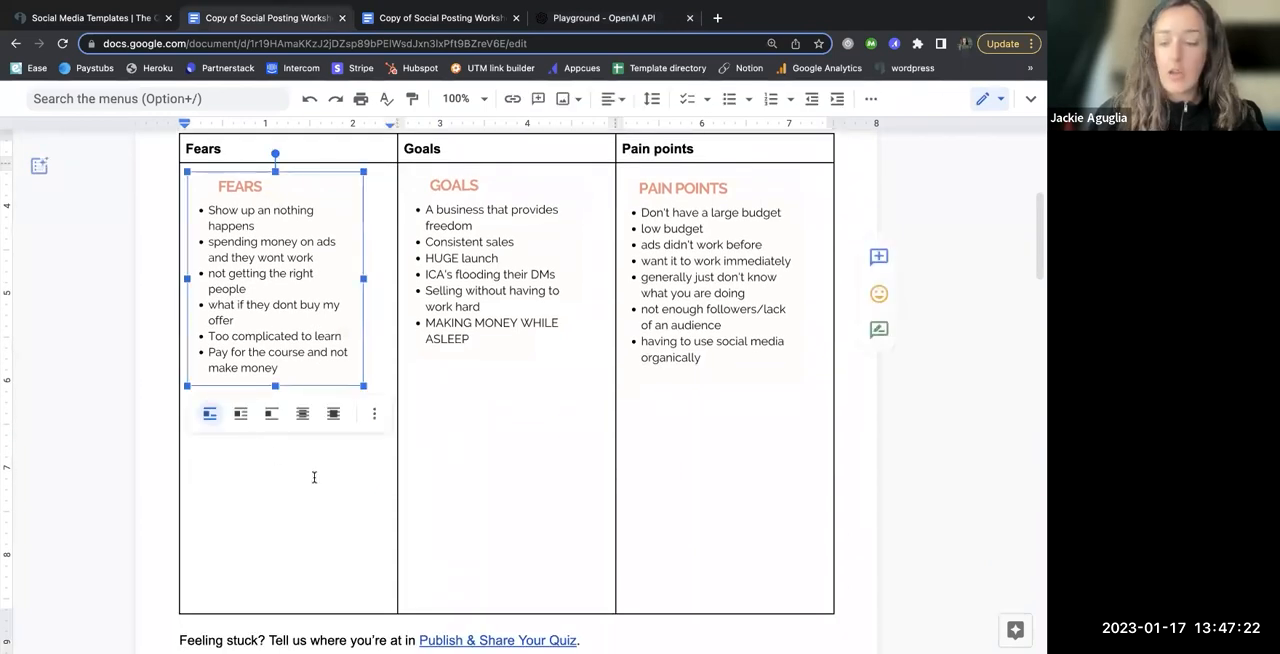
left_click(276, 456)
scroll(340, 326, "down", 1)
left_click(290, 333)
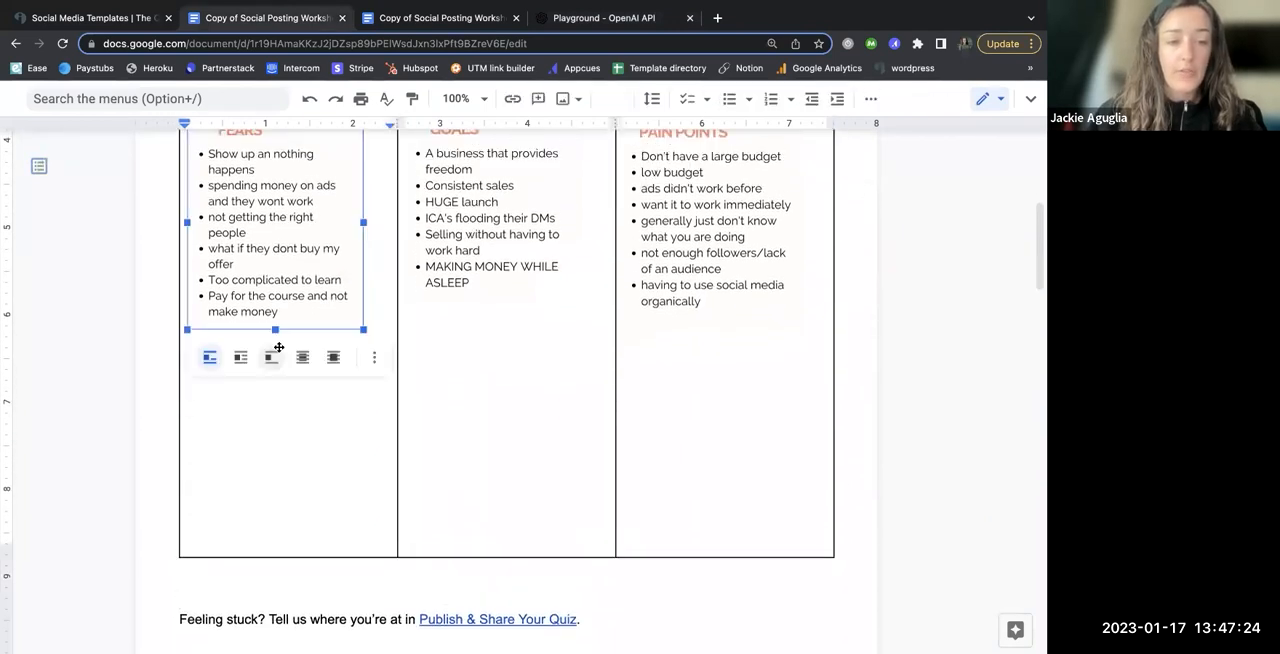
scroll(280, 345, "up", 1)
left_click(273, 380)
left_click(273, 380)
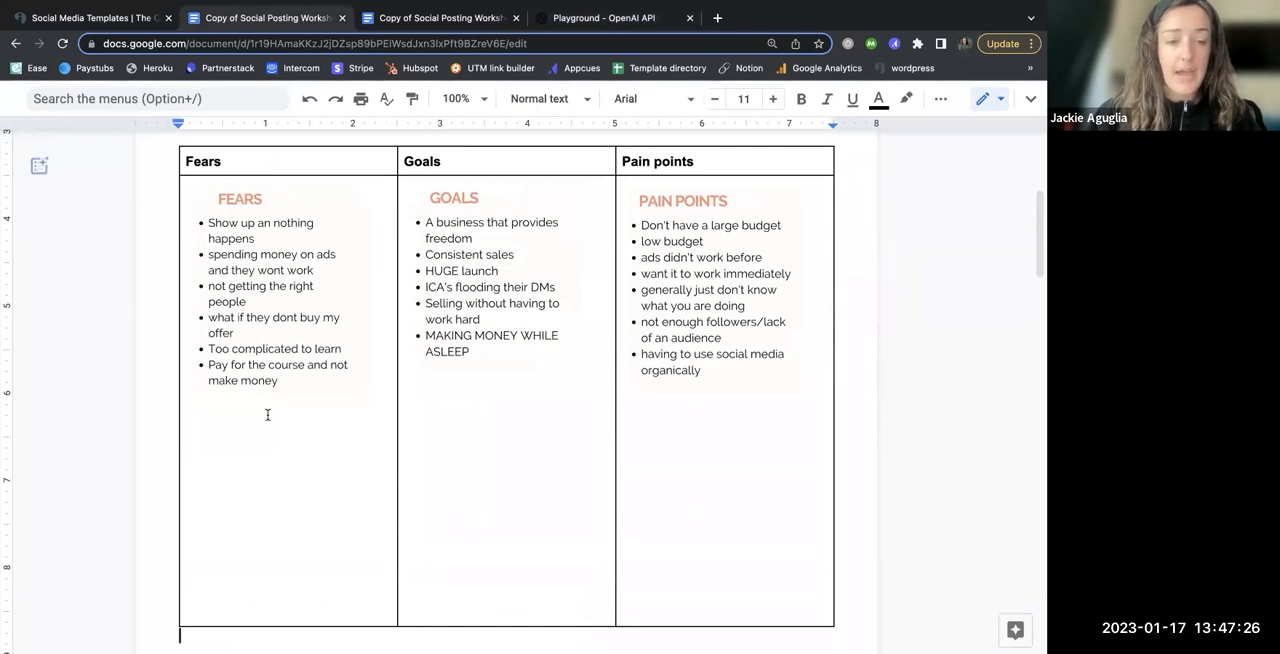
left_click(267, 468)
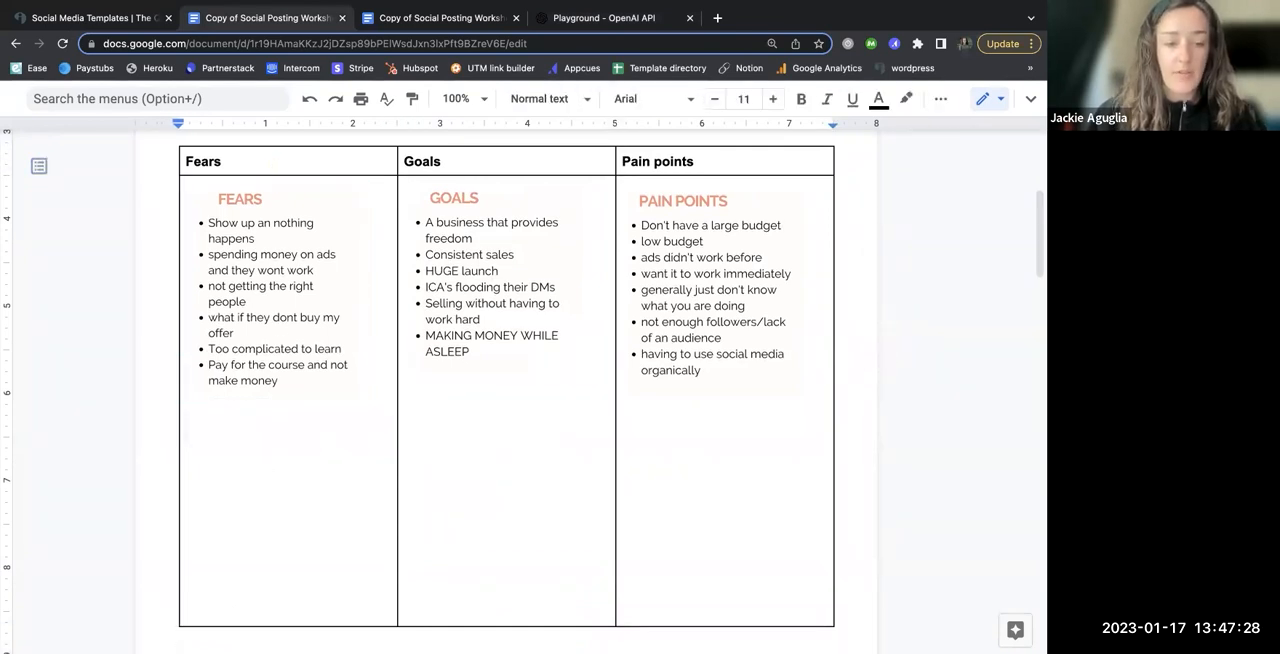
scroll(262, 464, "down", 2)
key("Up")
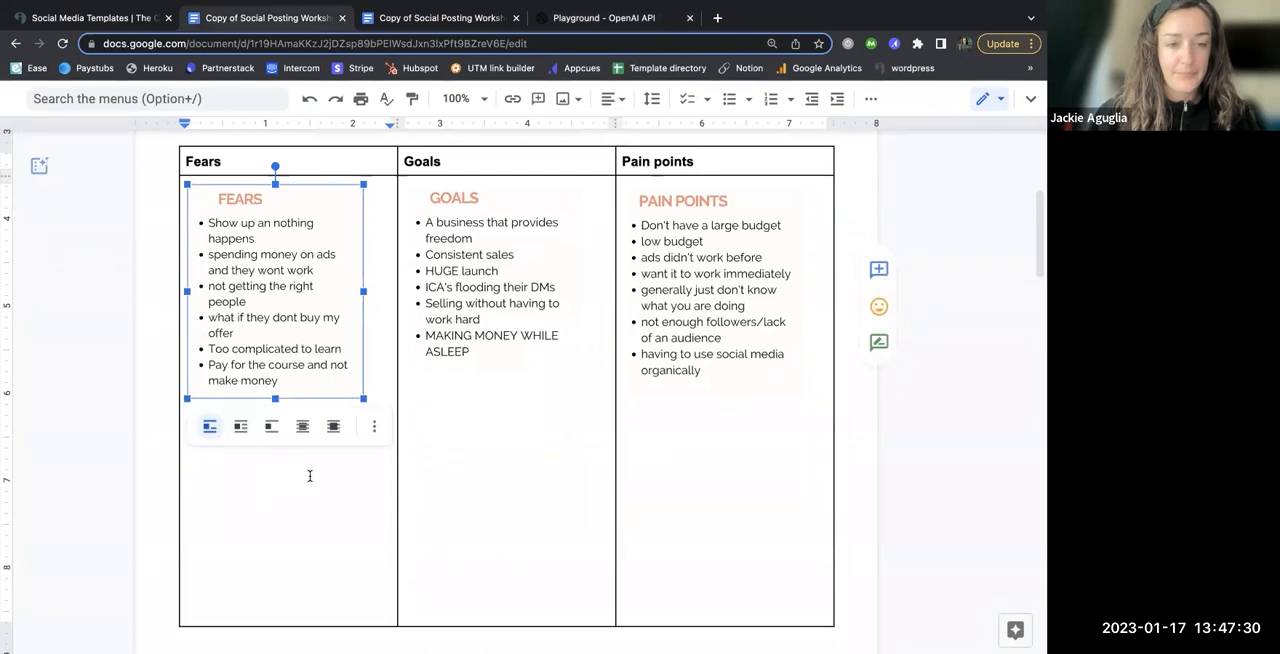
key("BackSpace")
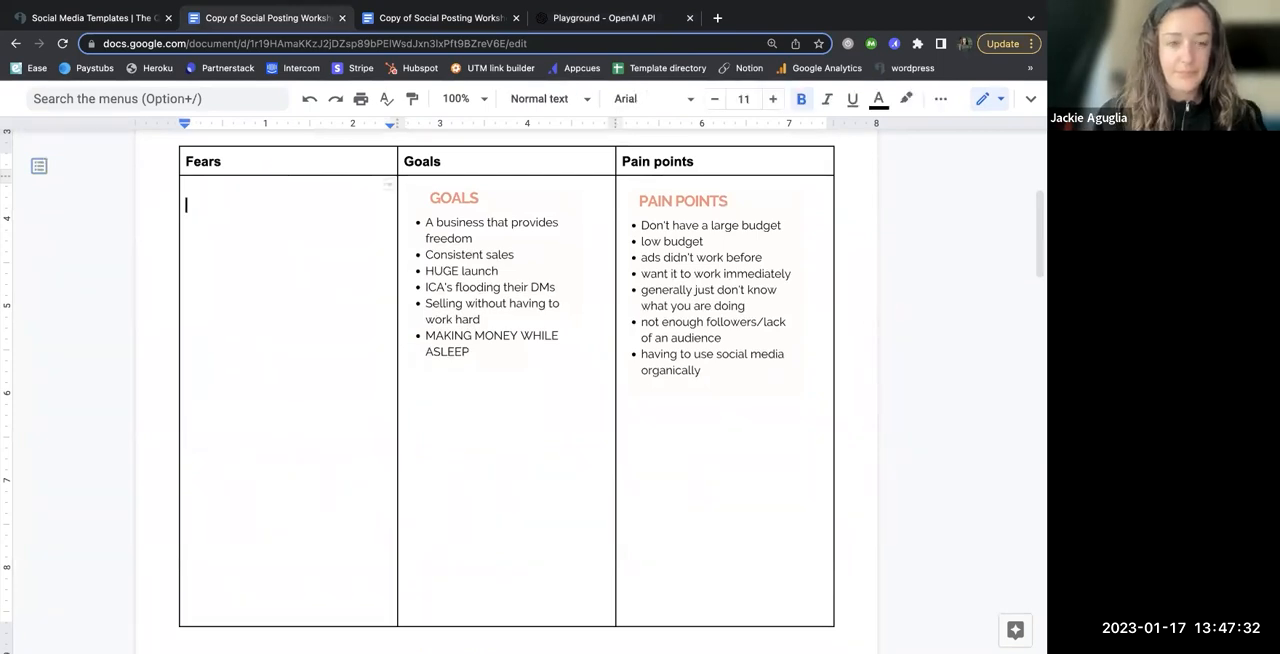
Step: Paste the copied fears into the Fears column and separate the four numbered items with blank lines
key("super+v")
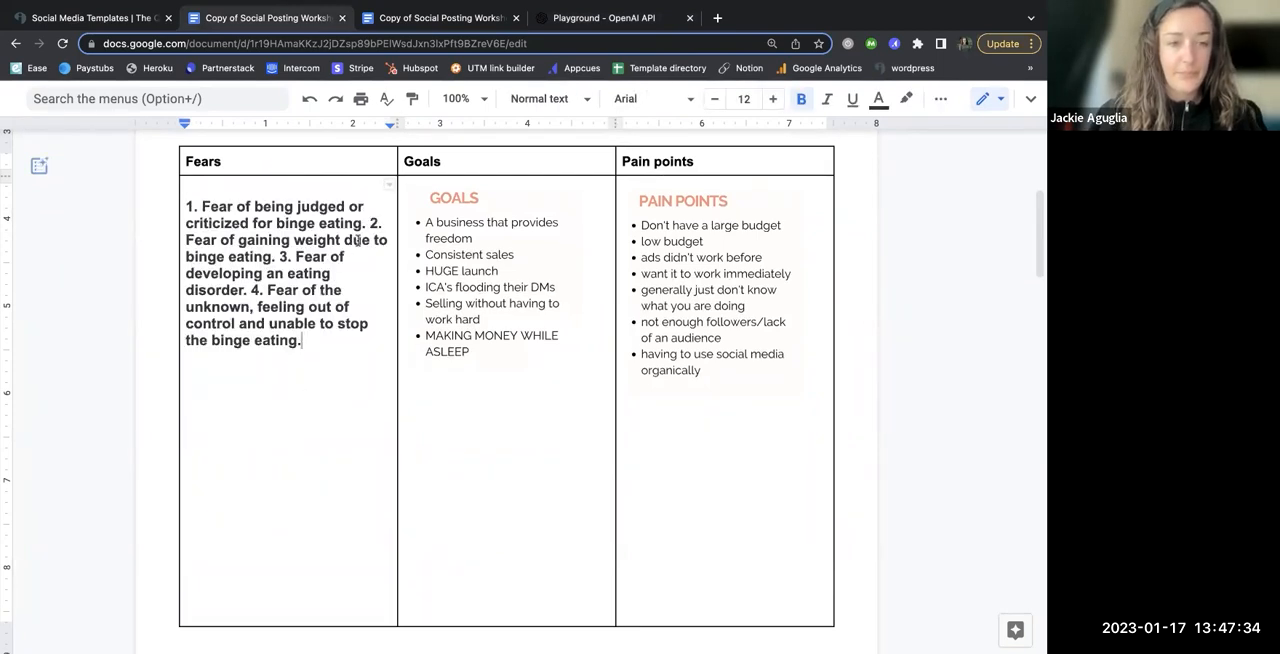
left_click(369, 223)
key("Return")
key("Return")
left_click(296, 273)
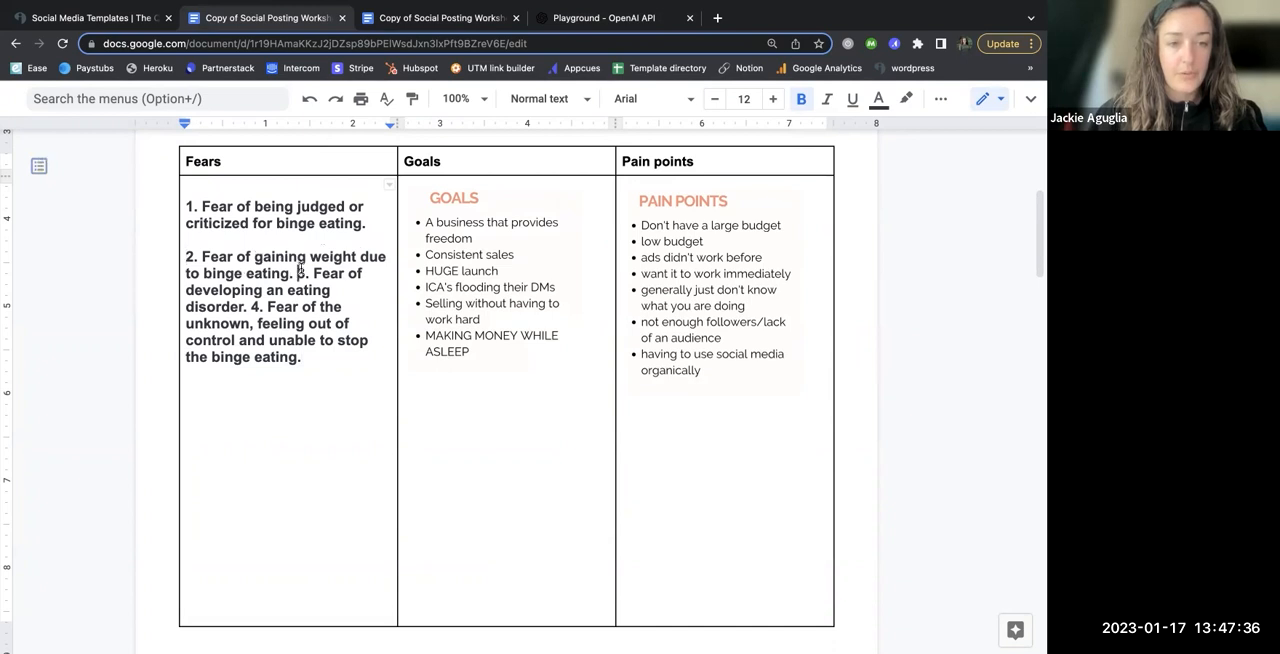
key("Return")
key("Return")
left_click(297, 324)
key("Return")
key("Return")
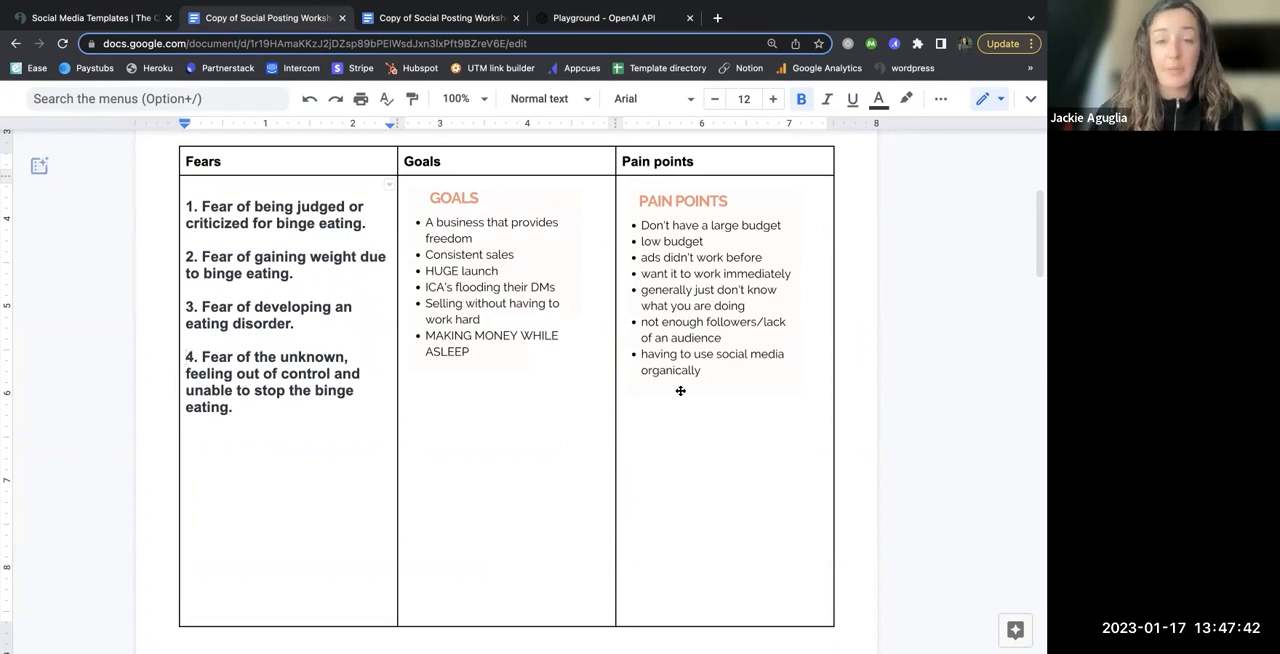
Step: Switch to the filled-in worksheet copy and examine the example notes and binge eater answers under Fears, Goals and Pain points
left_click(403, 20)
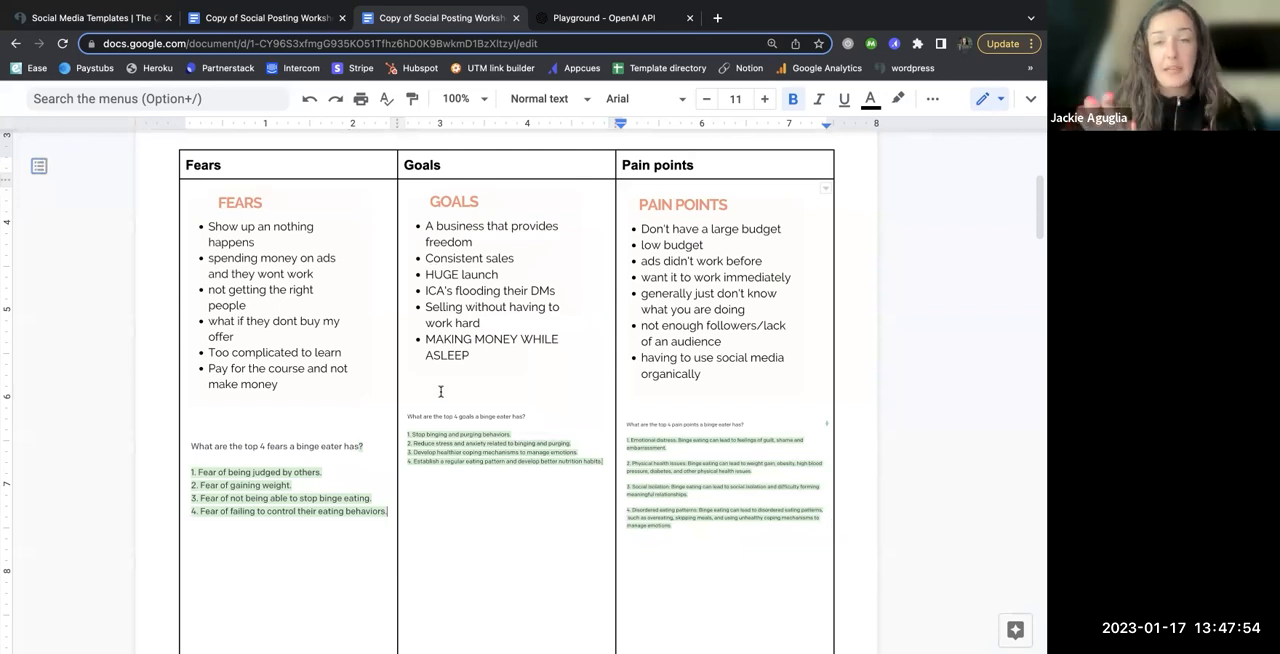
scroll(495, 470, "down", 2)
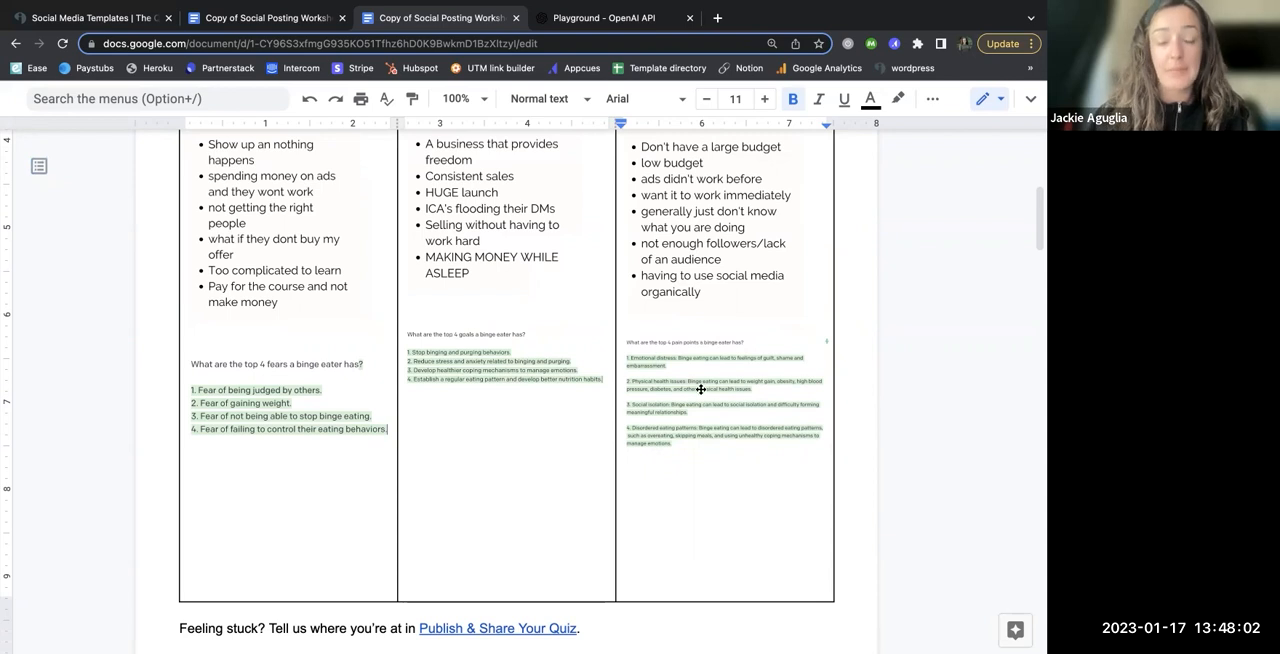
scroll(546, 376, "up", 1)
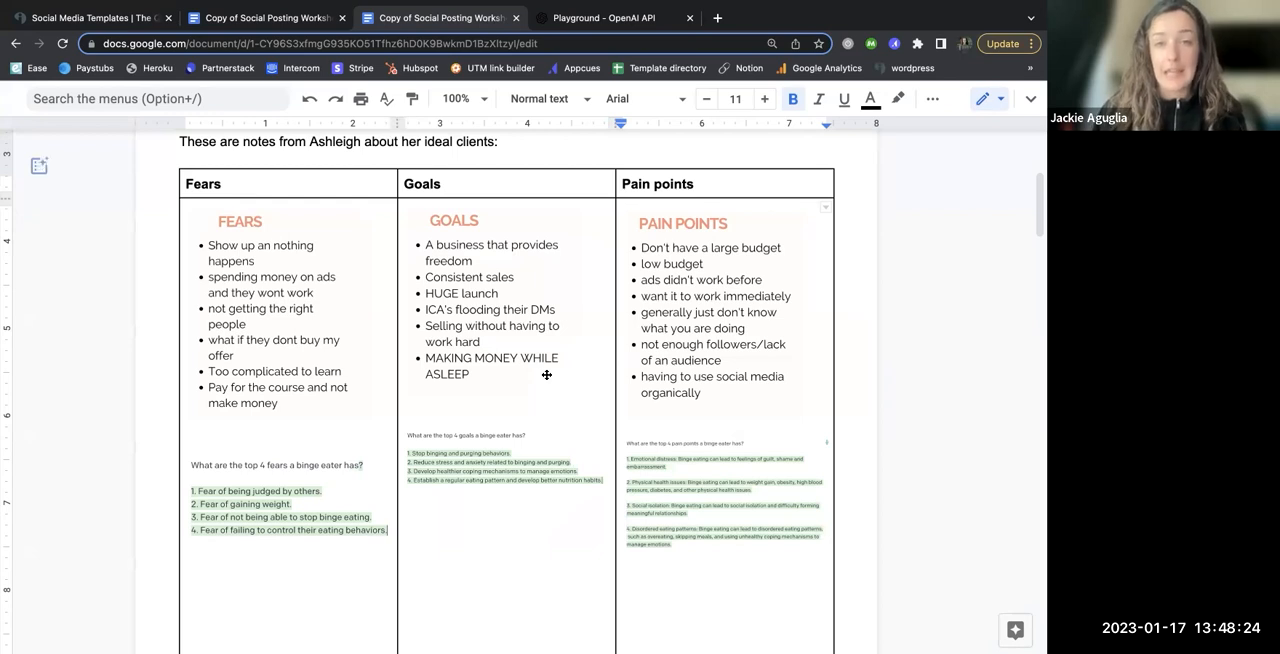
scroll(546, 374, "down", 2)
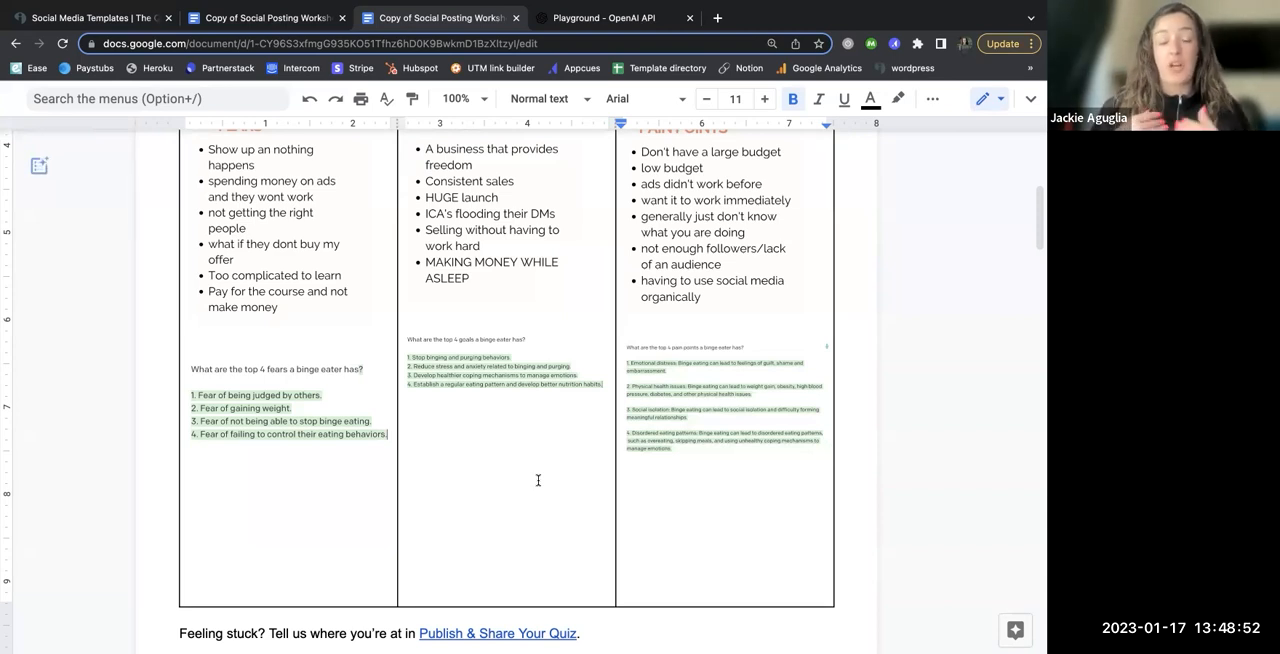
scroll(538, 480, "up", 3)
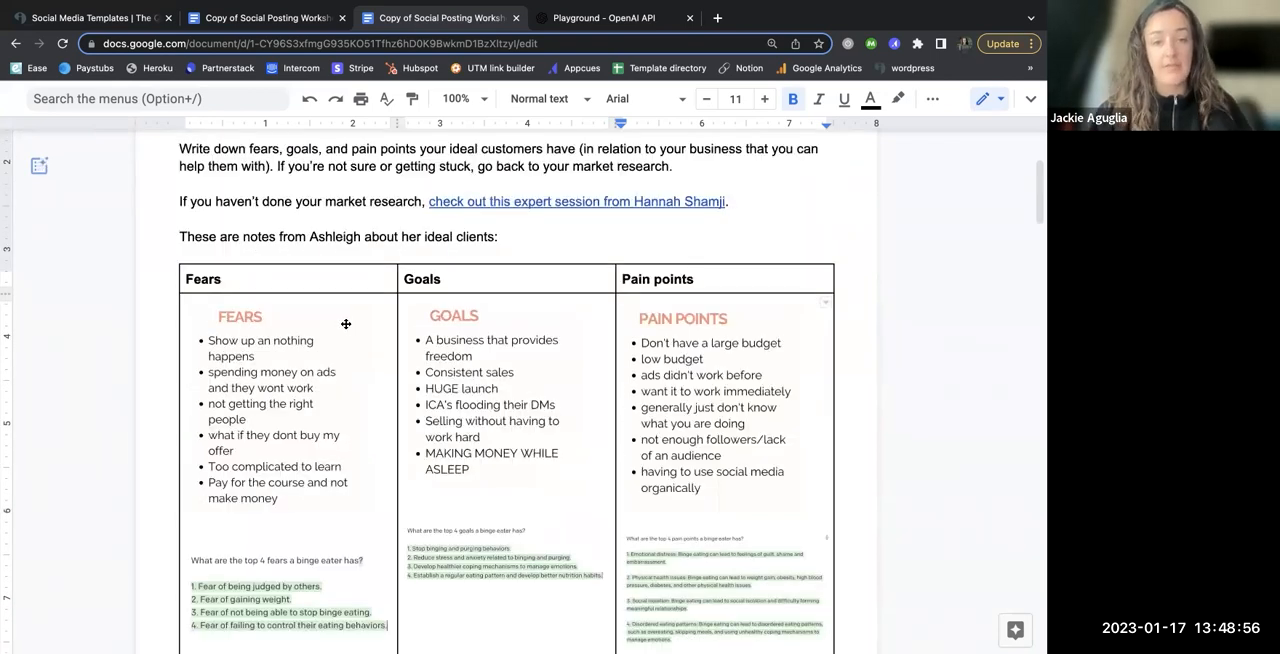
left_click(428, 362)
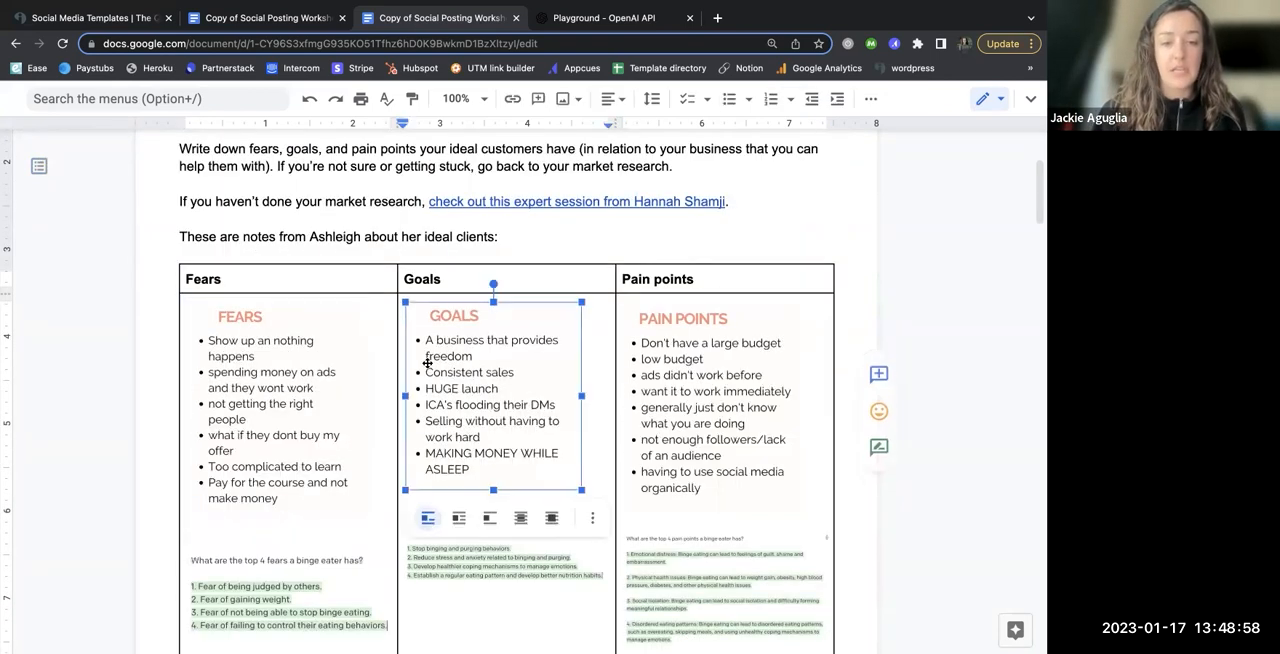
left_click(678, 370)
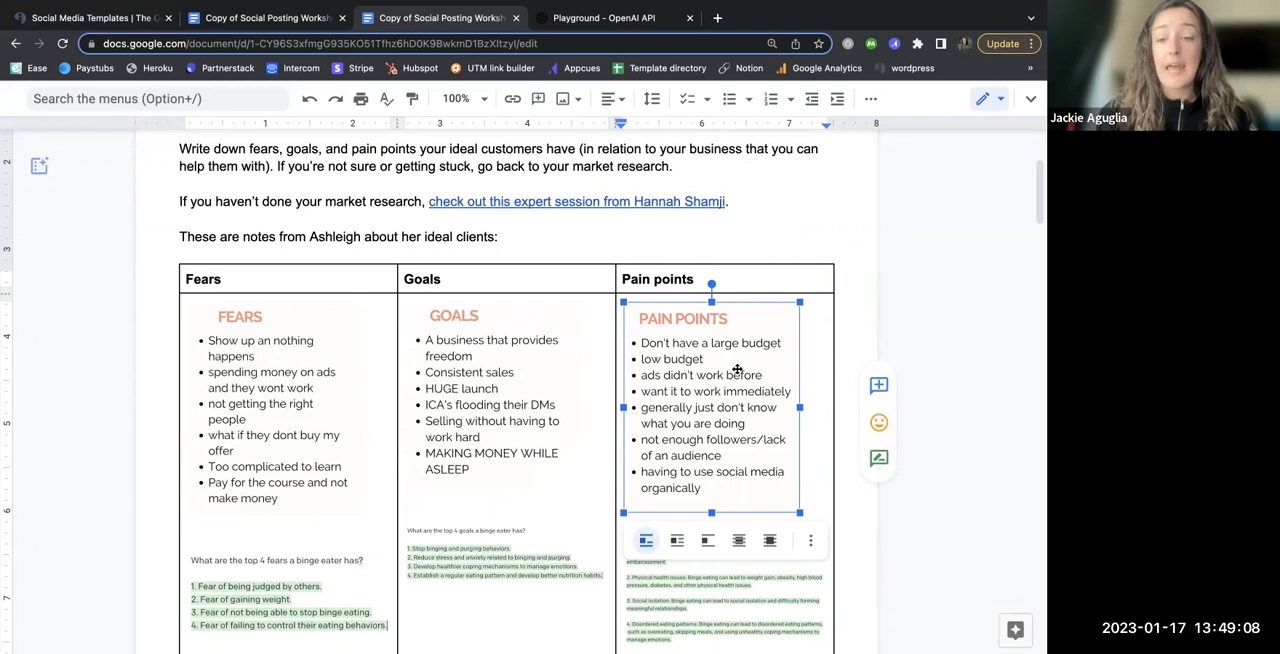
left_click(734, 285)
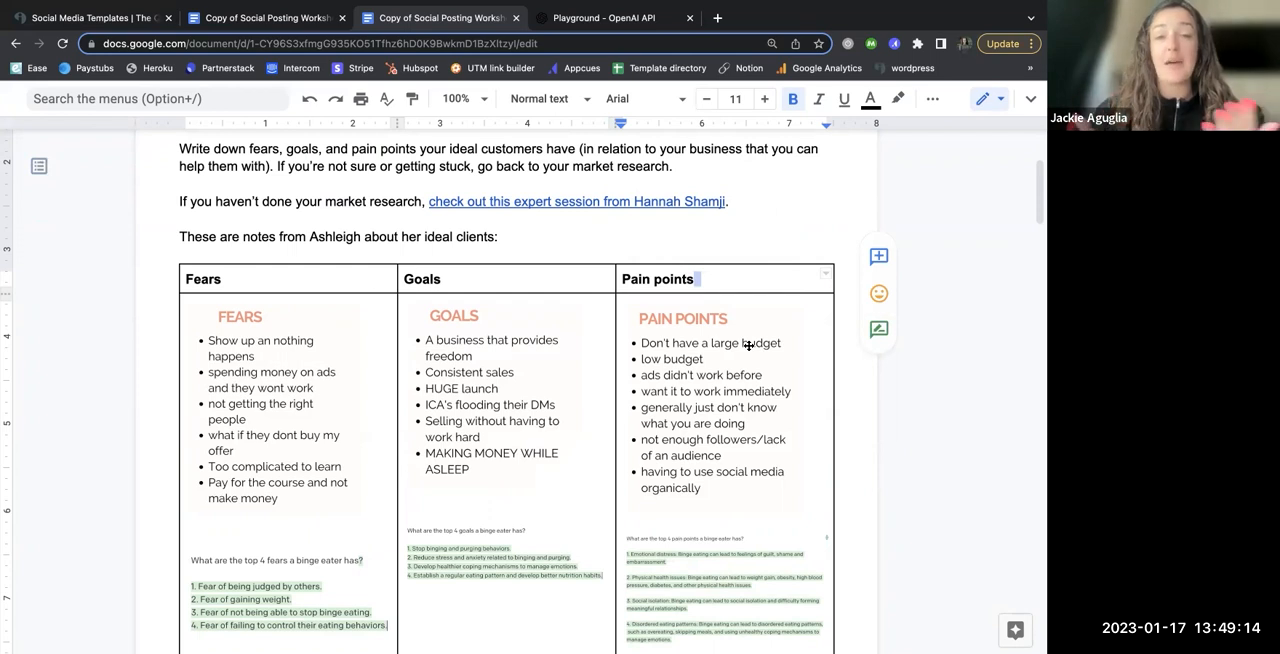
left_click(856, 374)
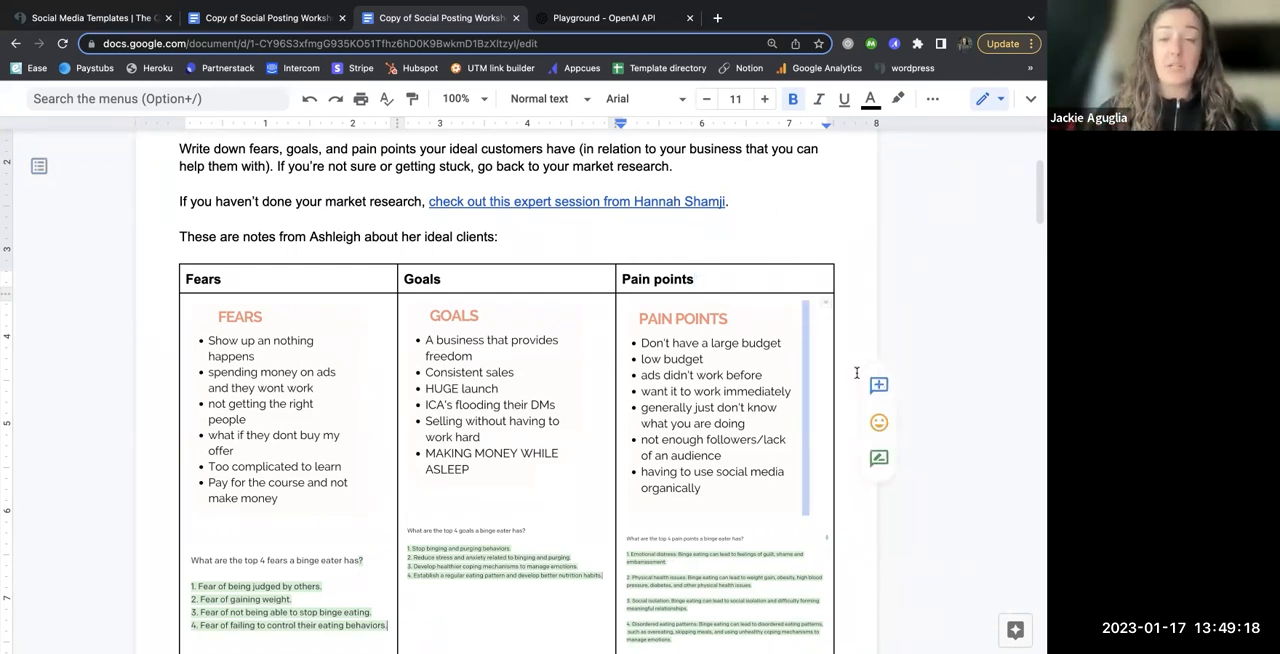
left_click(855, 335)
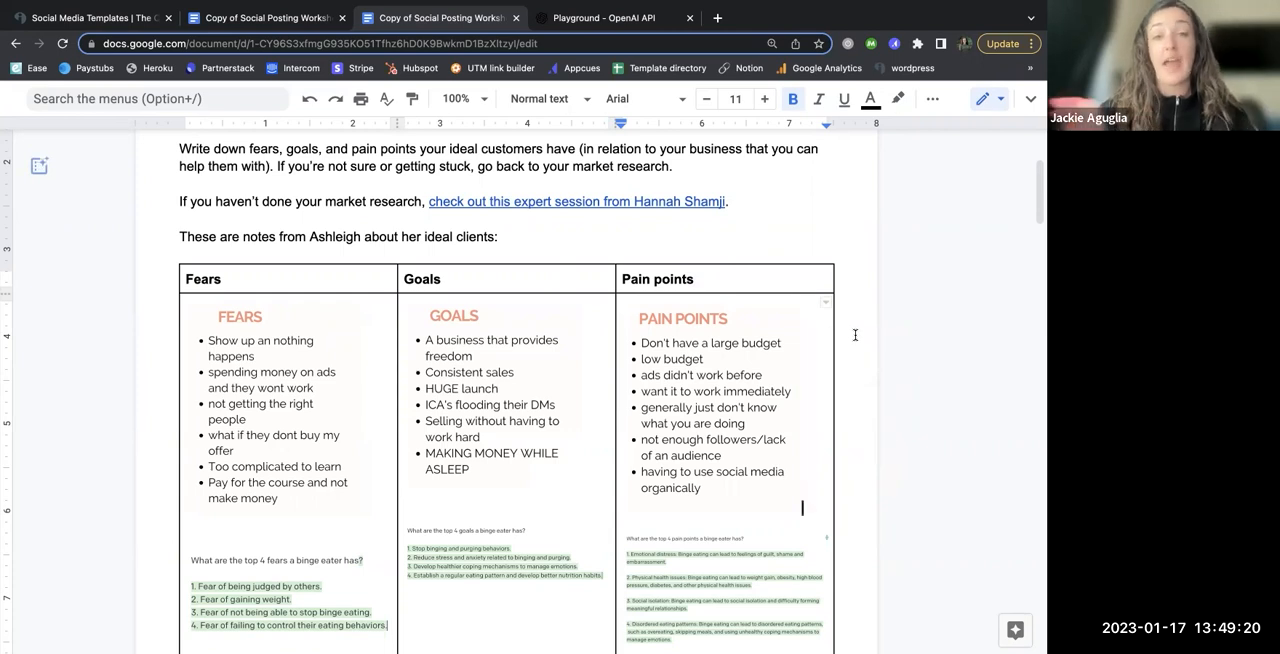
scroll(851, 394, "down", 3)
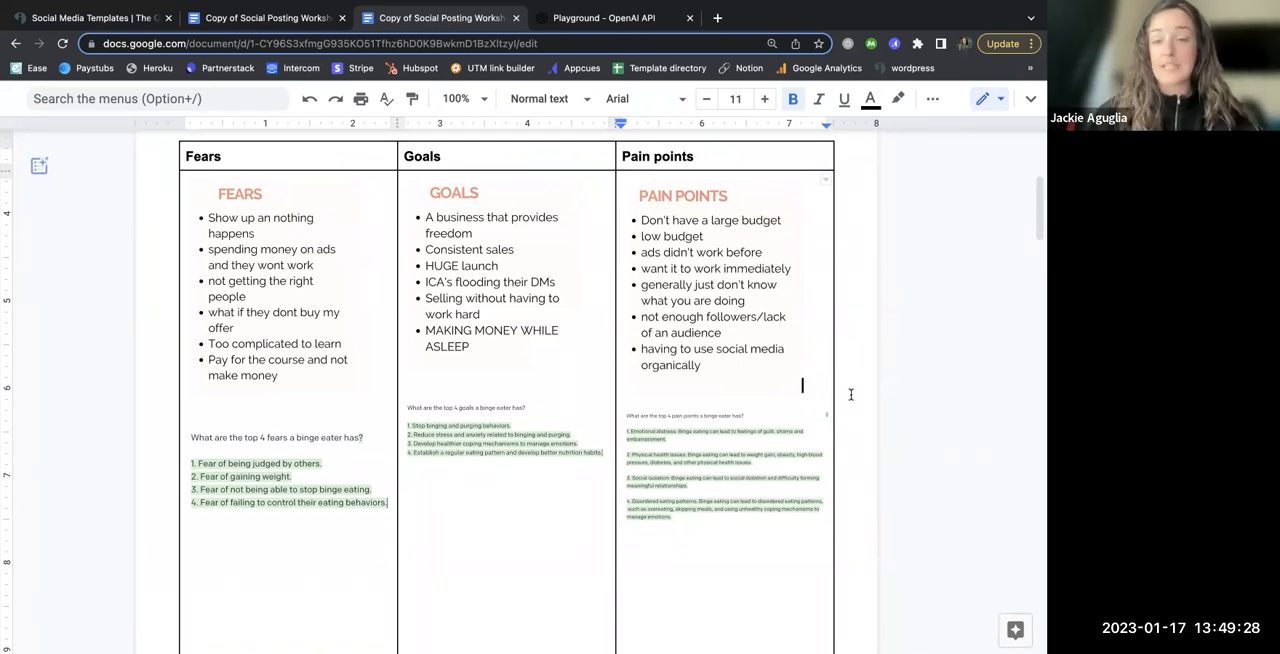
scroll(800, 430, "down", 3)
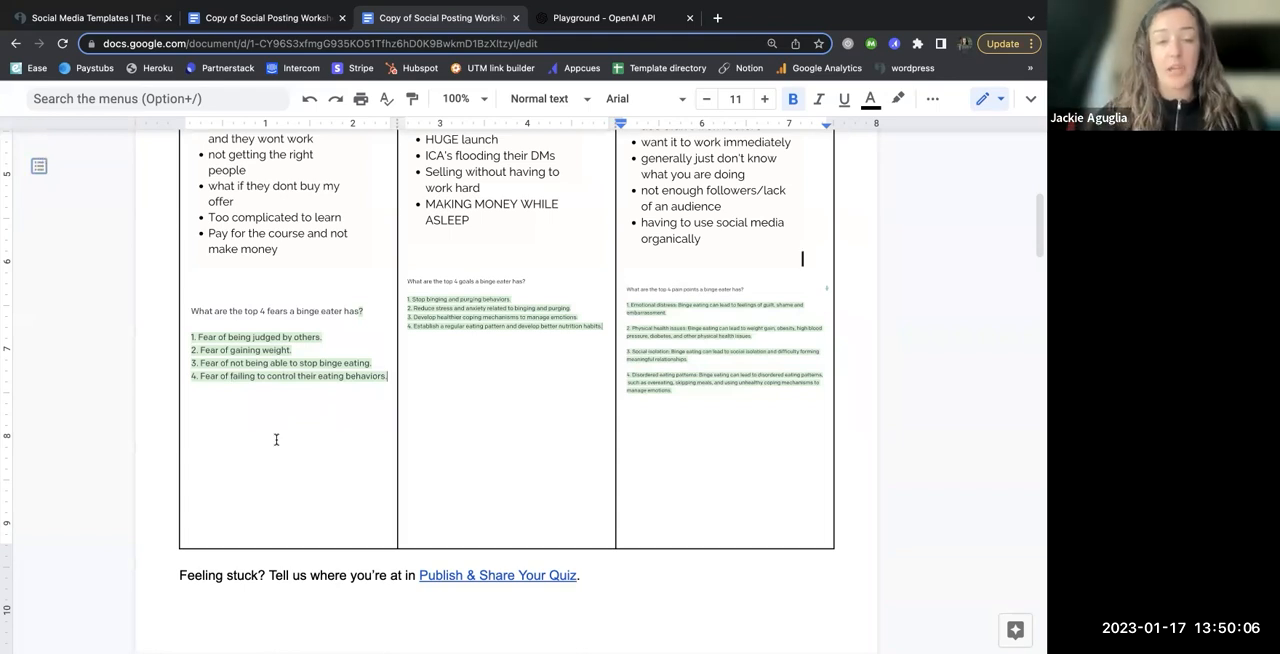
scroll(490, 431, "up", 3)
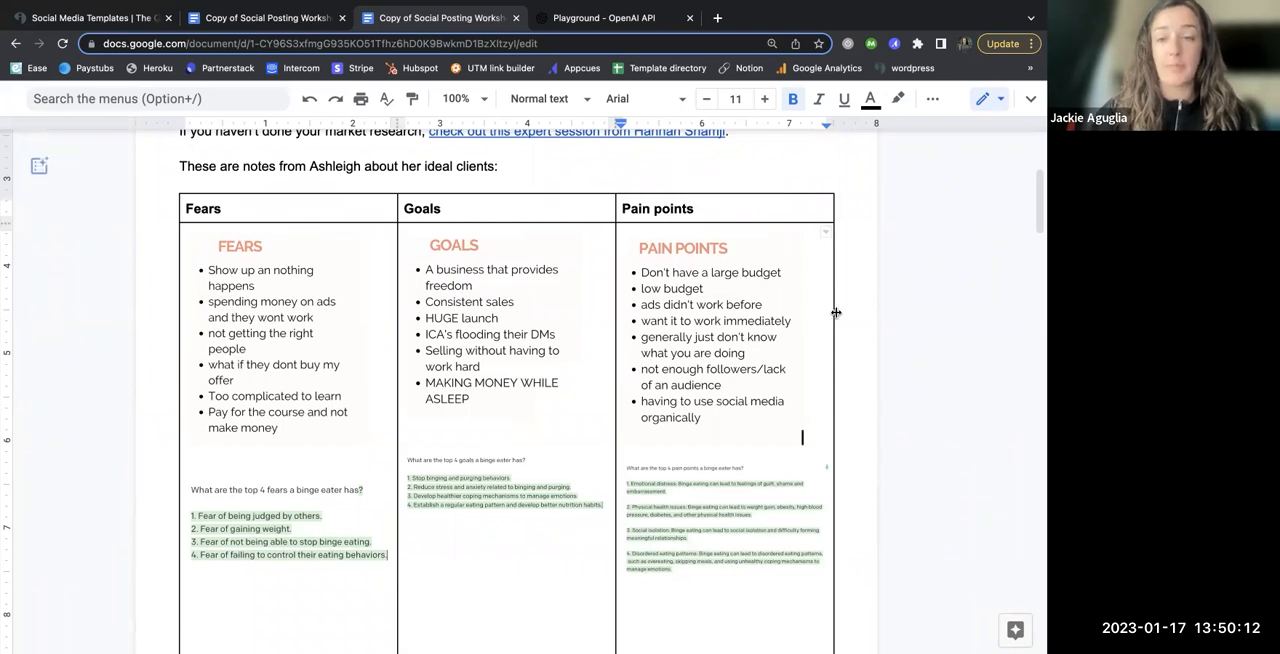
scroll(860, 360, "down", 3)
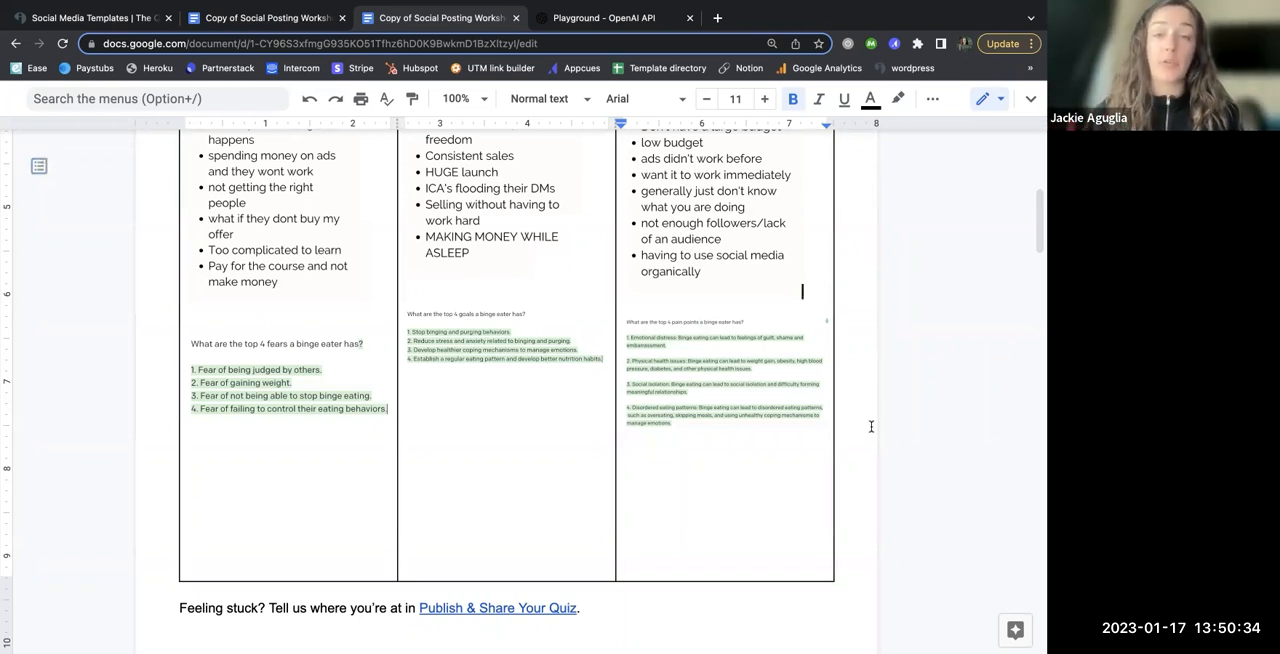
scroll(860, 462, "down", 4)
scroll(850, 455, "up", 2)
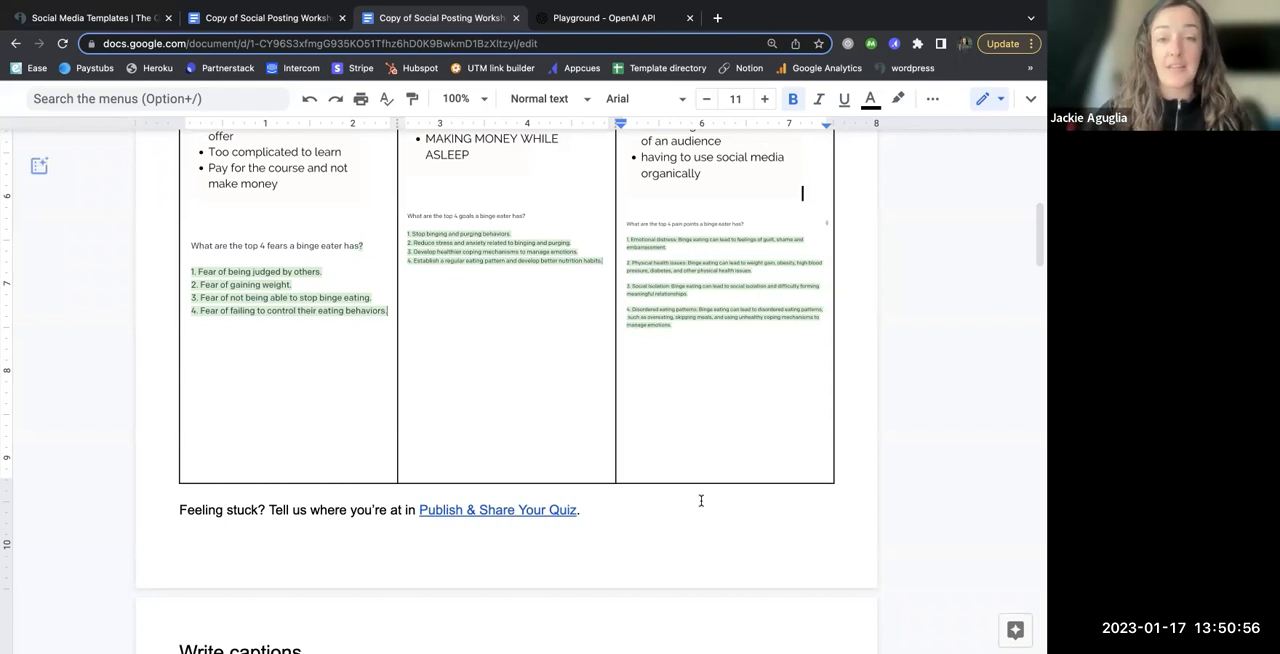
Step: Examine the Write captions instructions and the first rows of the caption table in the filled-in worksheet copy
scroll(688, 497, "down", 2)
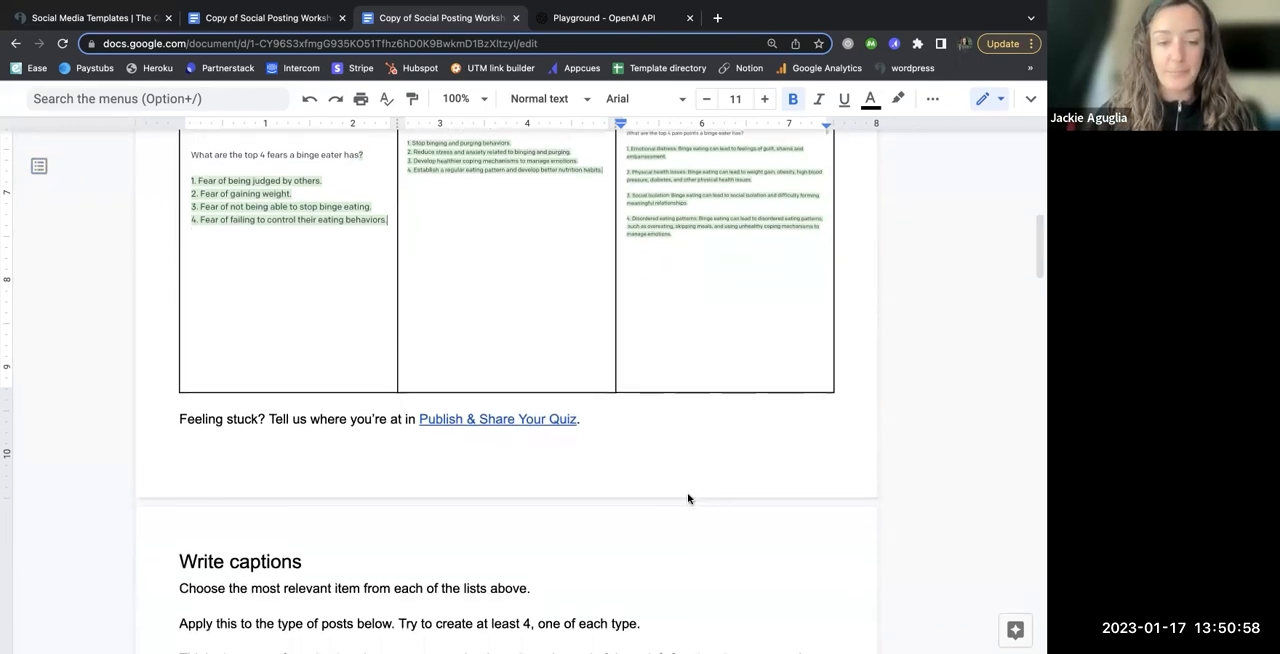
scroll(688, 497, "down", 5)
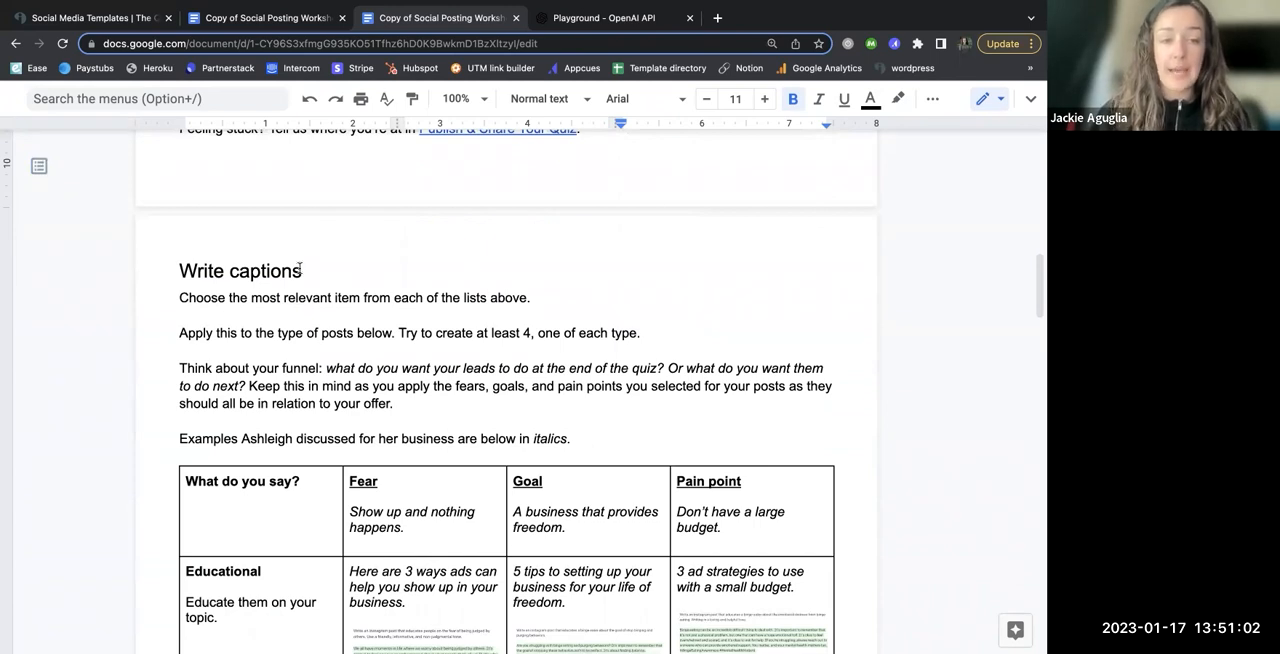
scroll(375, 385, "down", 2)
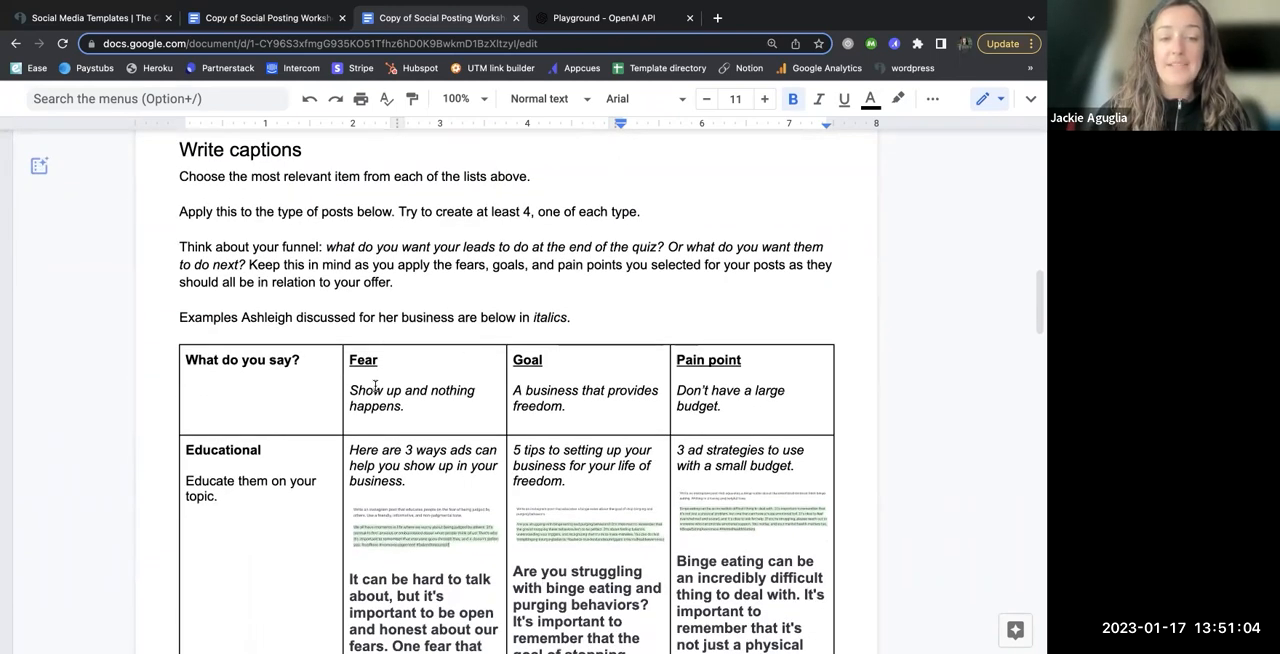
scroll(375, 387, "down", 1)
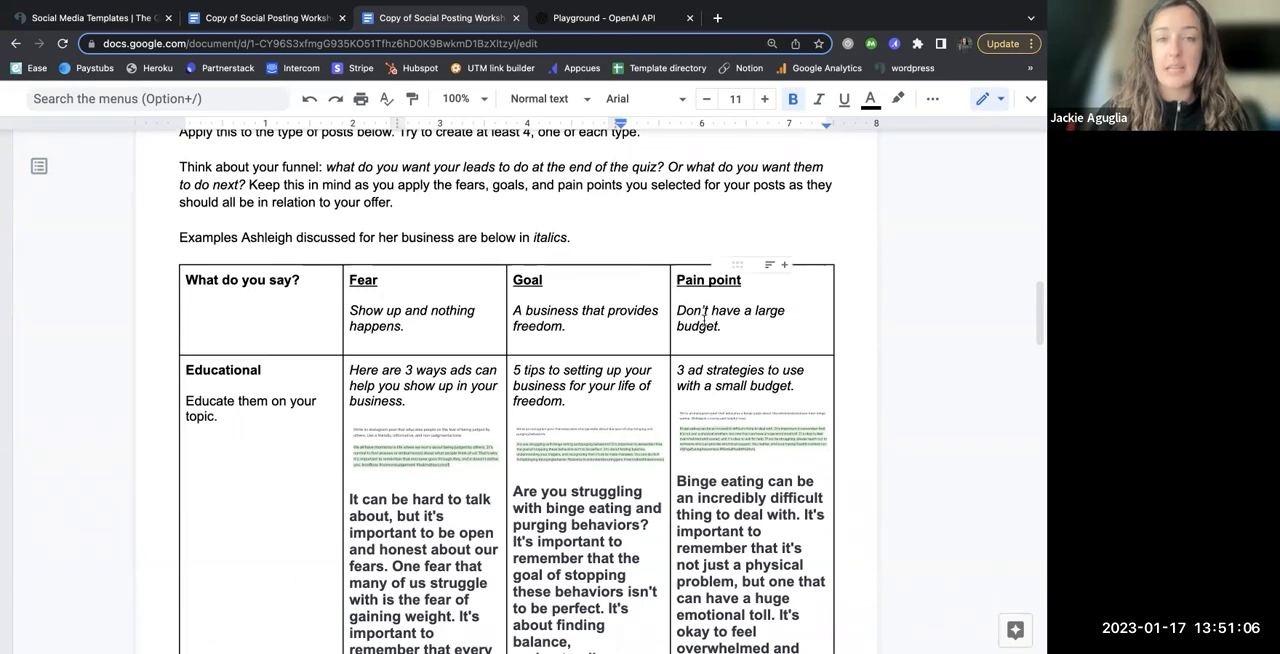
Step: Switch to the new worksheet copy and examine the caption table's post types, from Educational to Connection/Trust, with their Fear, Goal and Pain point examples
left_click(290, 18)
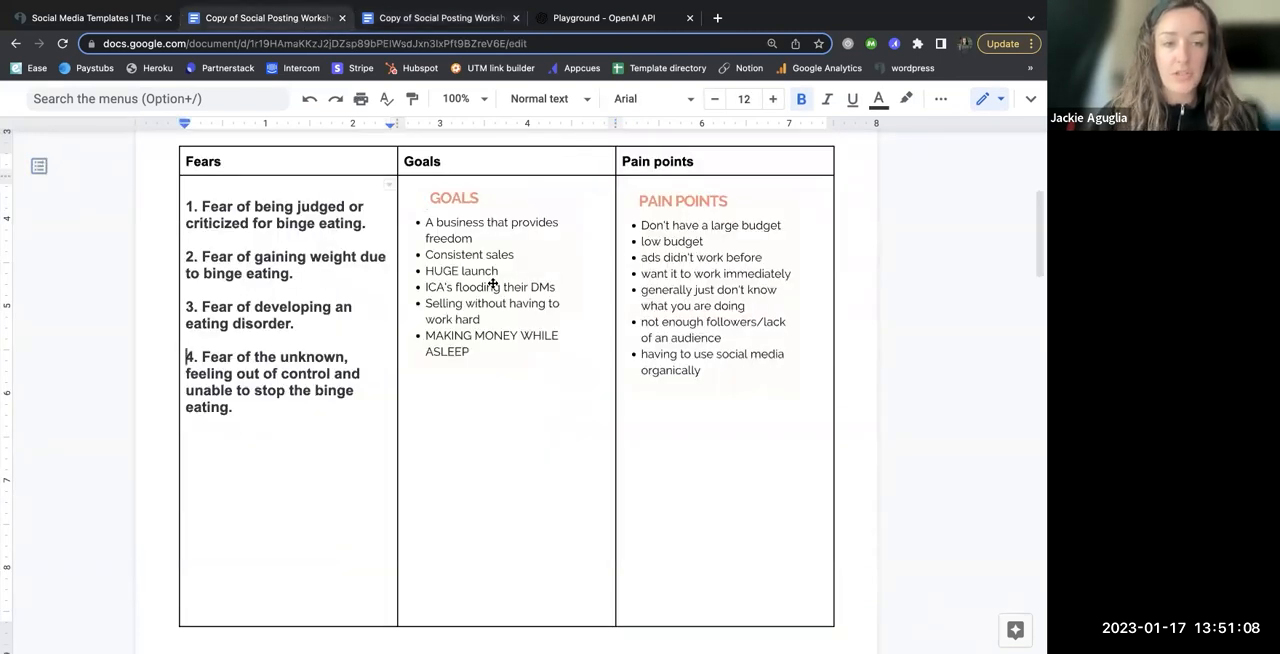
scroll(491, 370, "up", 3)
scroll(491, 372, "down", 1)
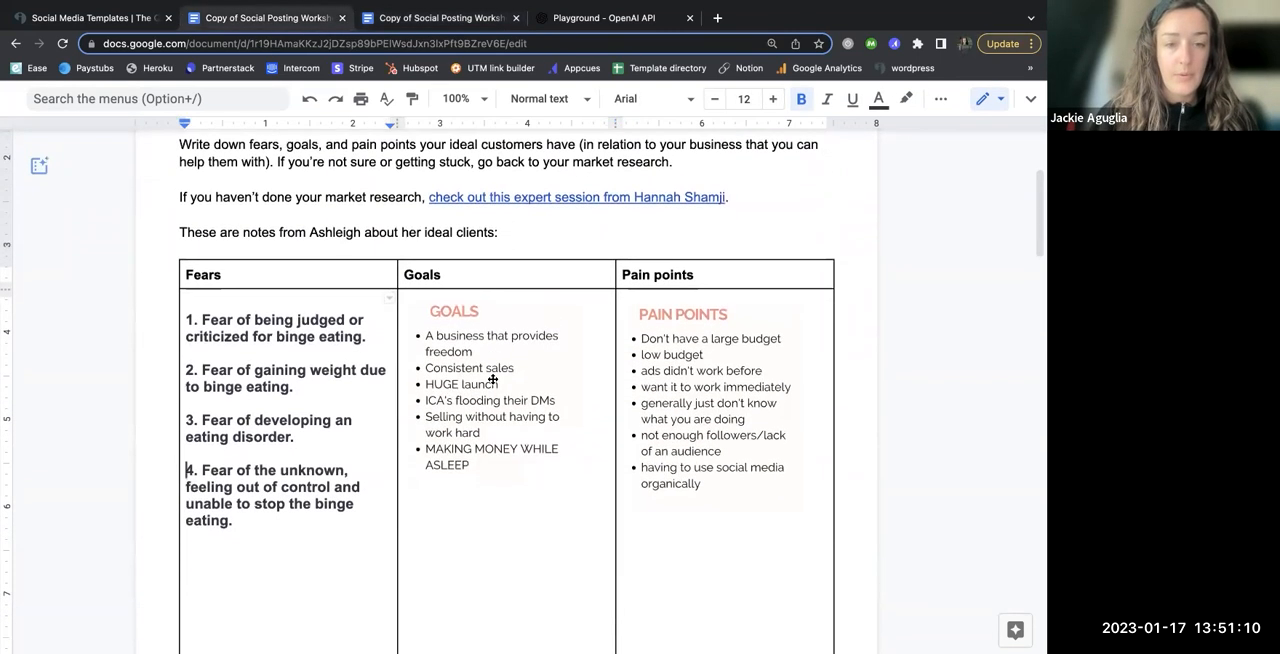
scroll(493, 380, "down", 10)
scroll(493, 380, "down", 2)
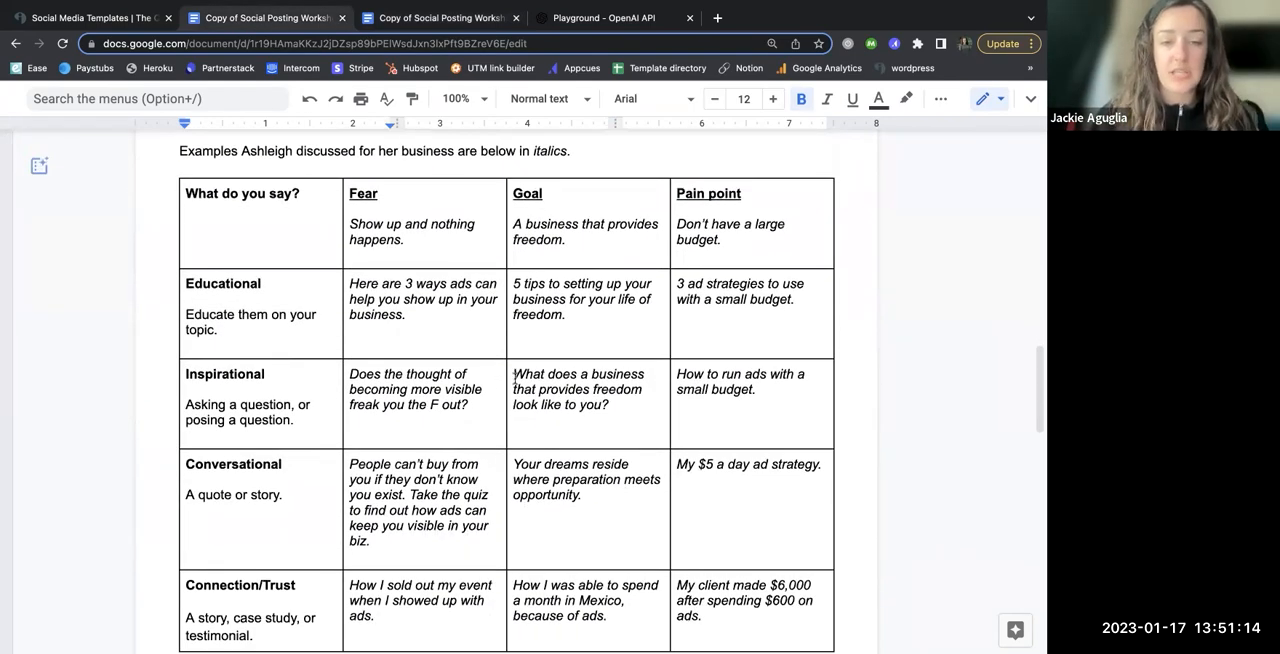
key("ctrl+minus")
key("ctrl+minus")
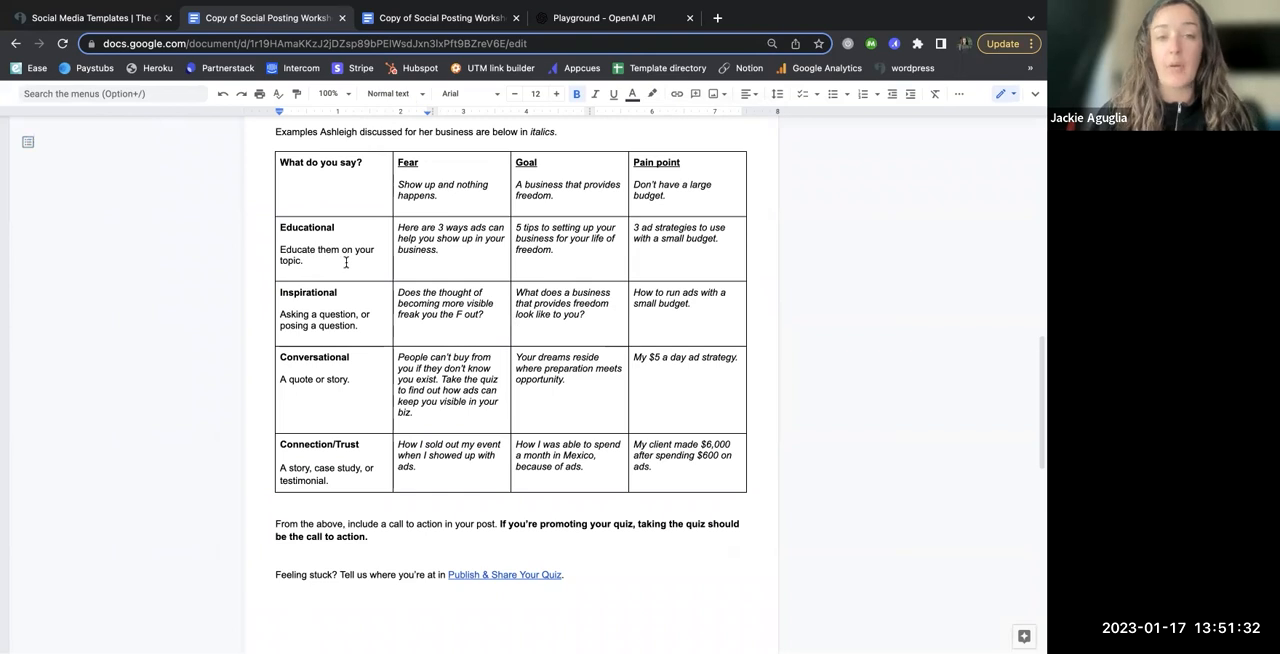
scroll(346, 262, "down", 1)
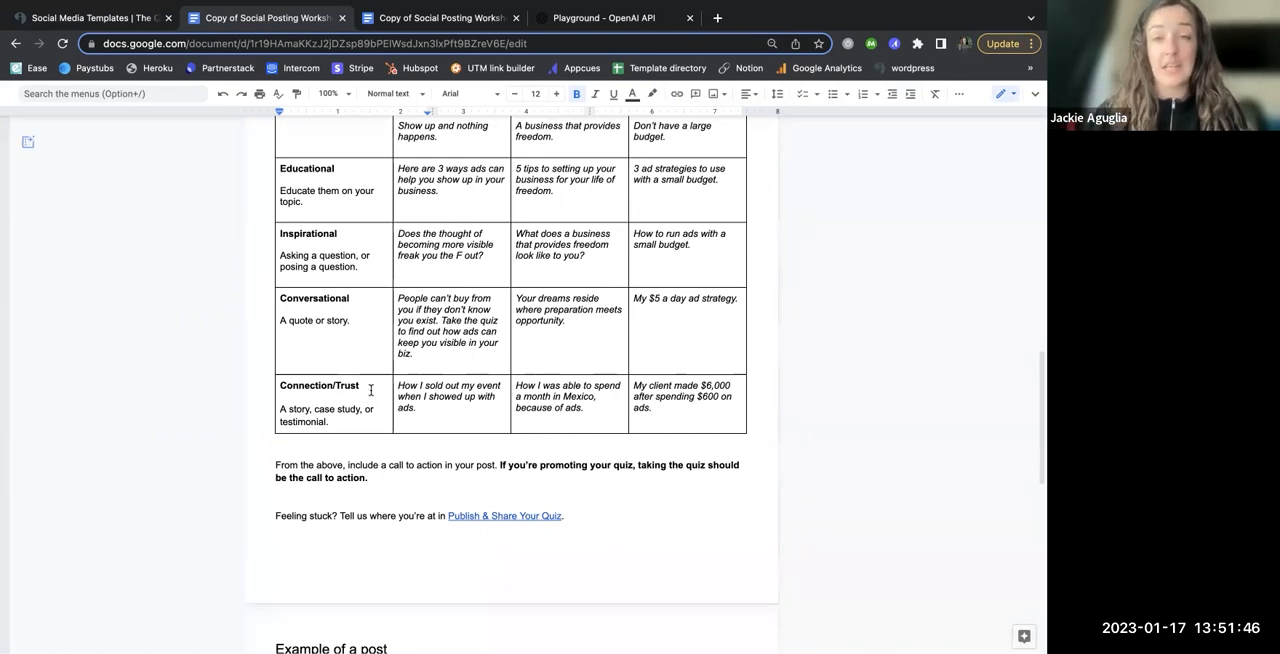
scroll(370, 390, "up", 3)
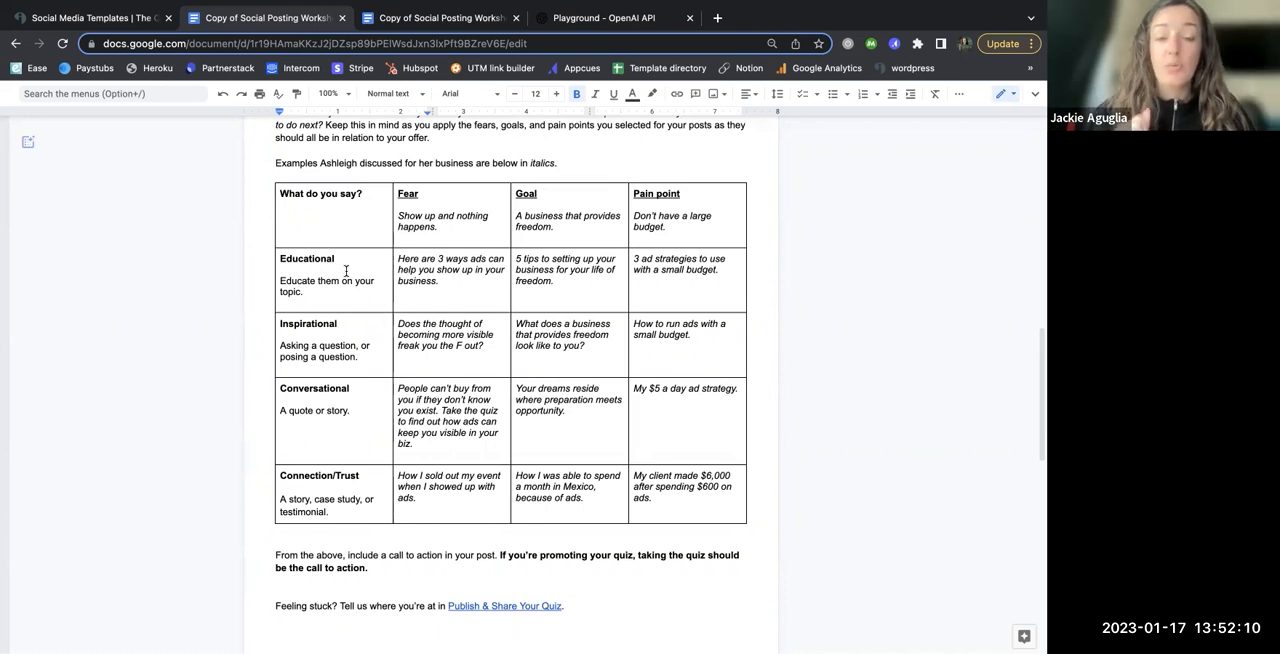
scroll(503, 276, "up", 1)
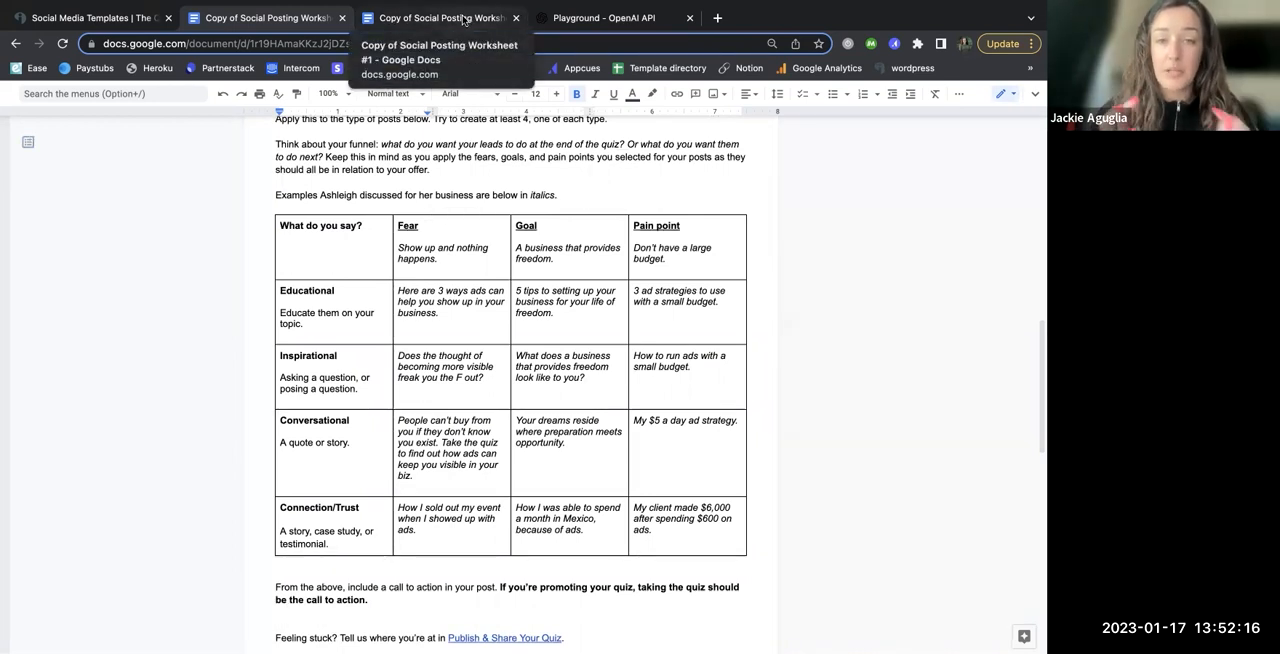
Step: Switch to the filled-in worksheet copy and examine its generated captions alongside the brainstormed fears, goals and pain points
left_click(463, 20)
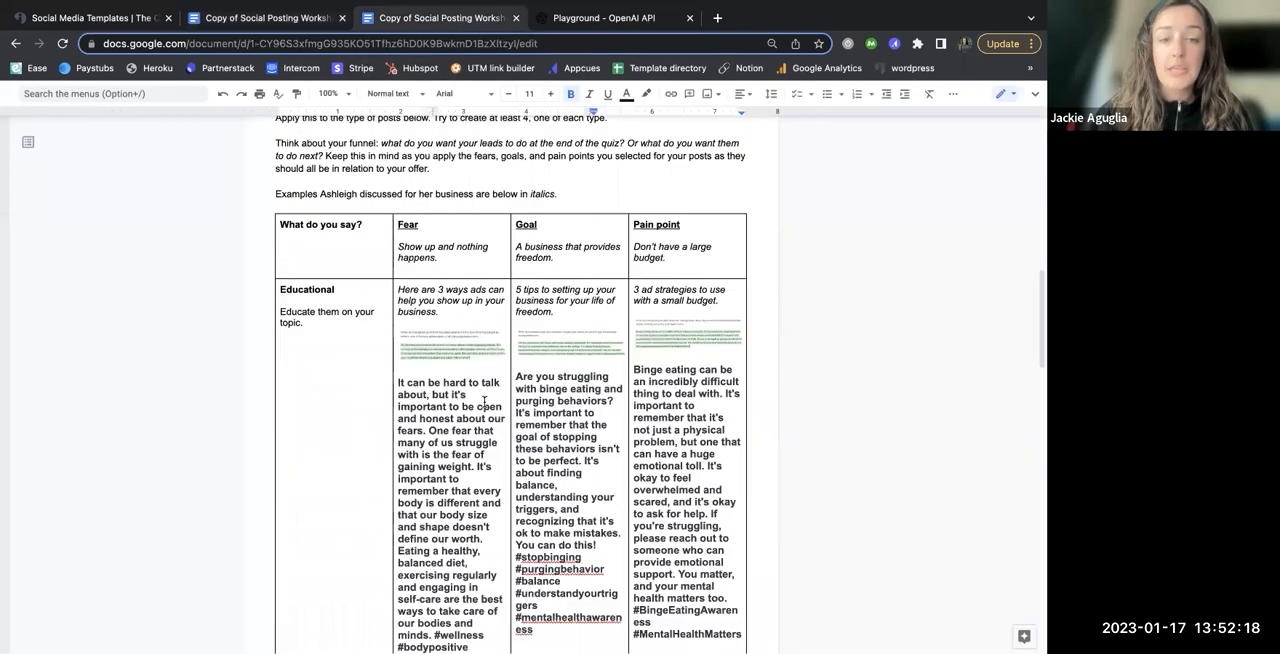
scroll(490, 388, "up", 1)
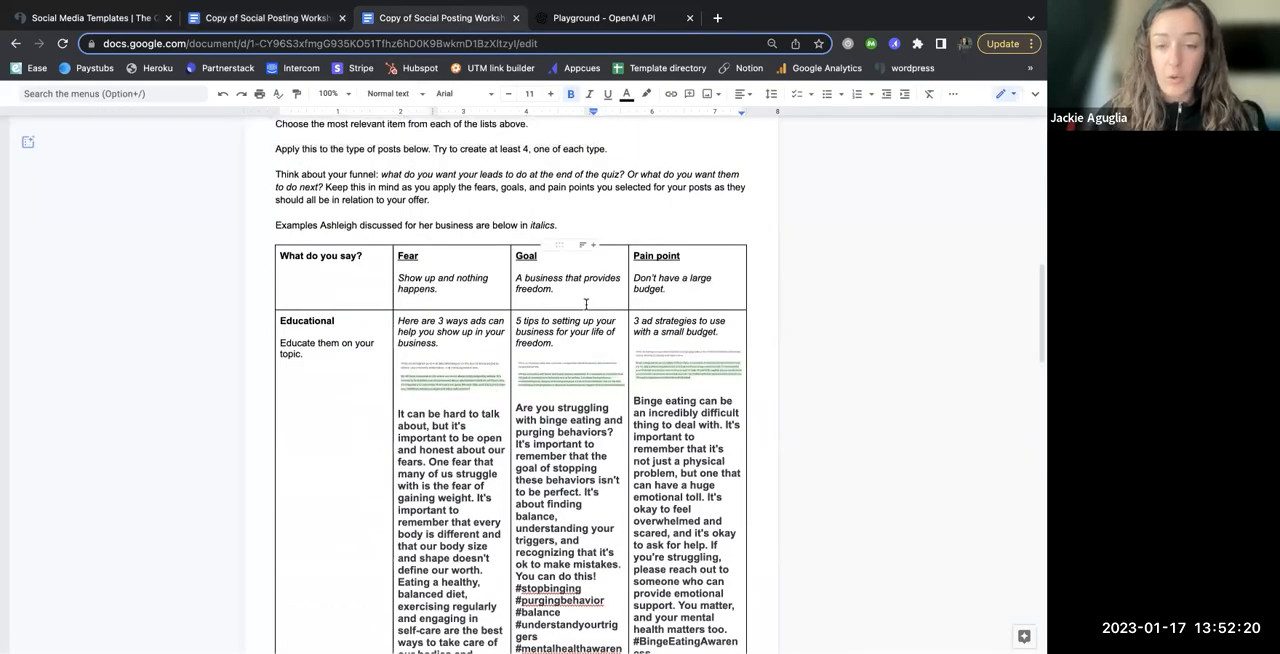
scroll(555, 428, "down", 7)
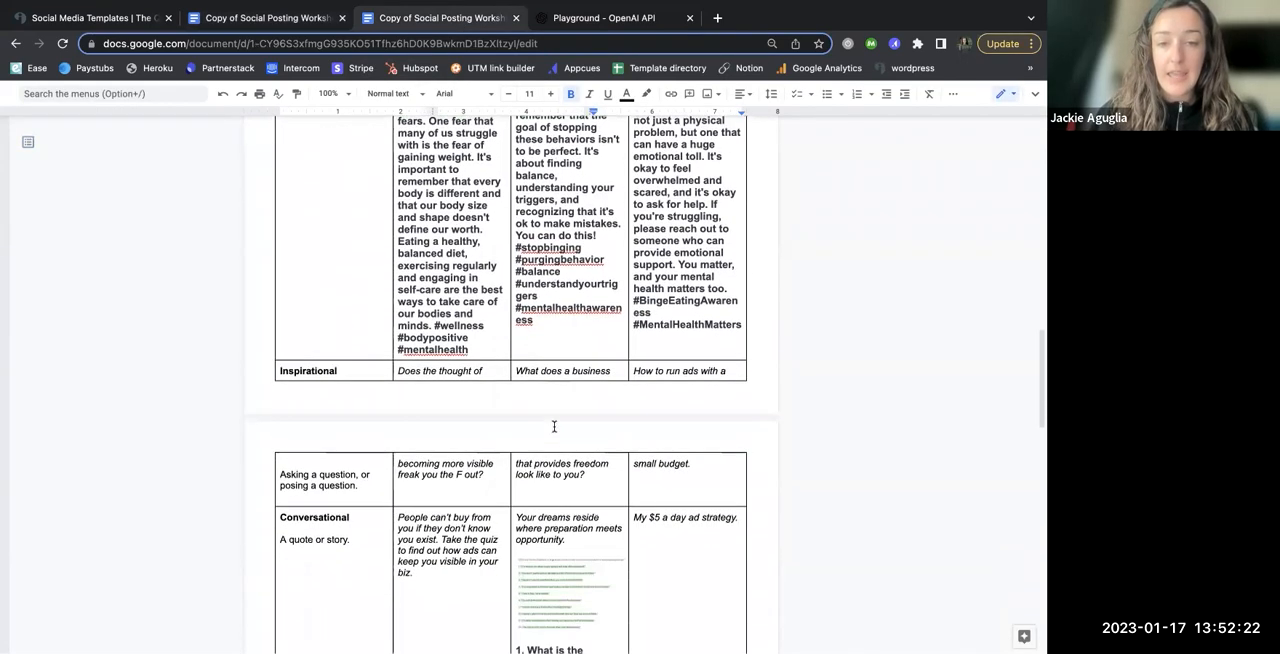
scroll(435, 357, "up", 3)
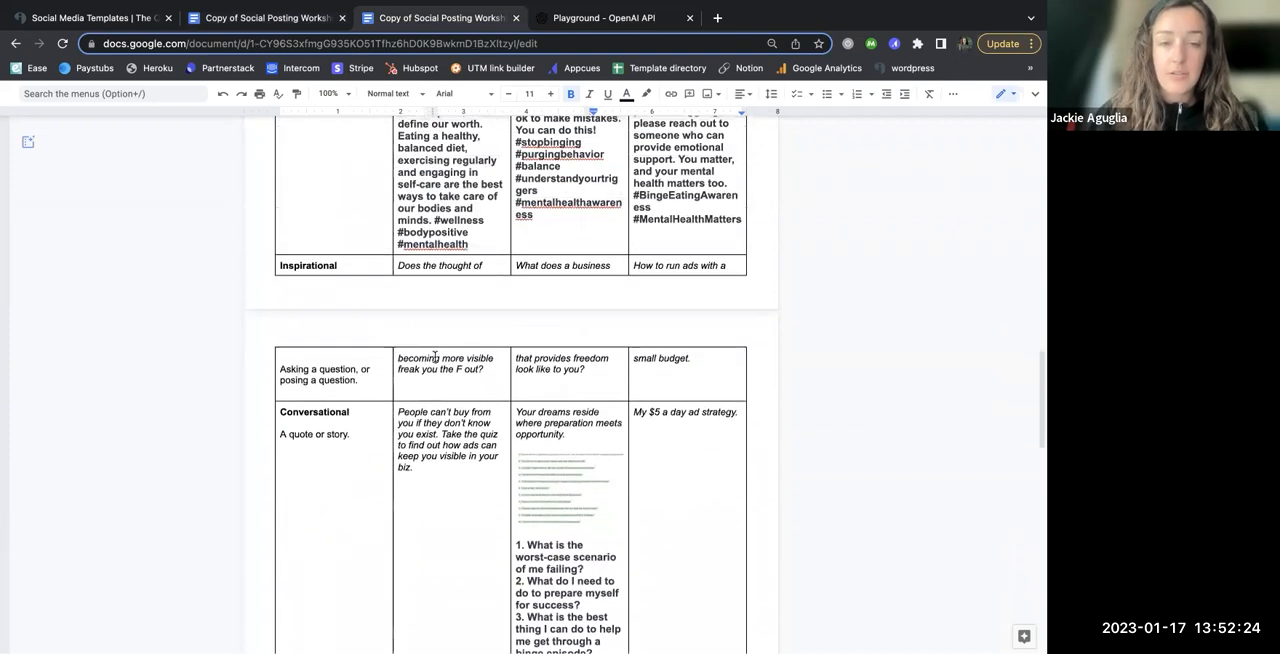
scroll(538, 382, "up", 6)
scroll(538, 382, "up", 10)
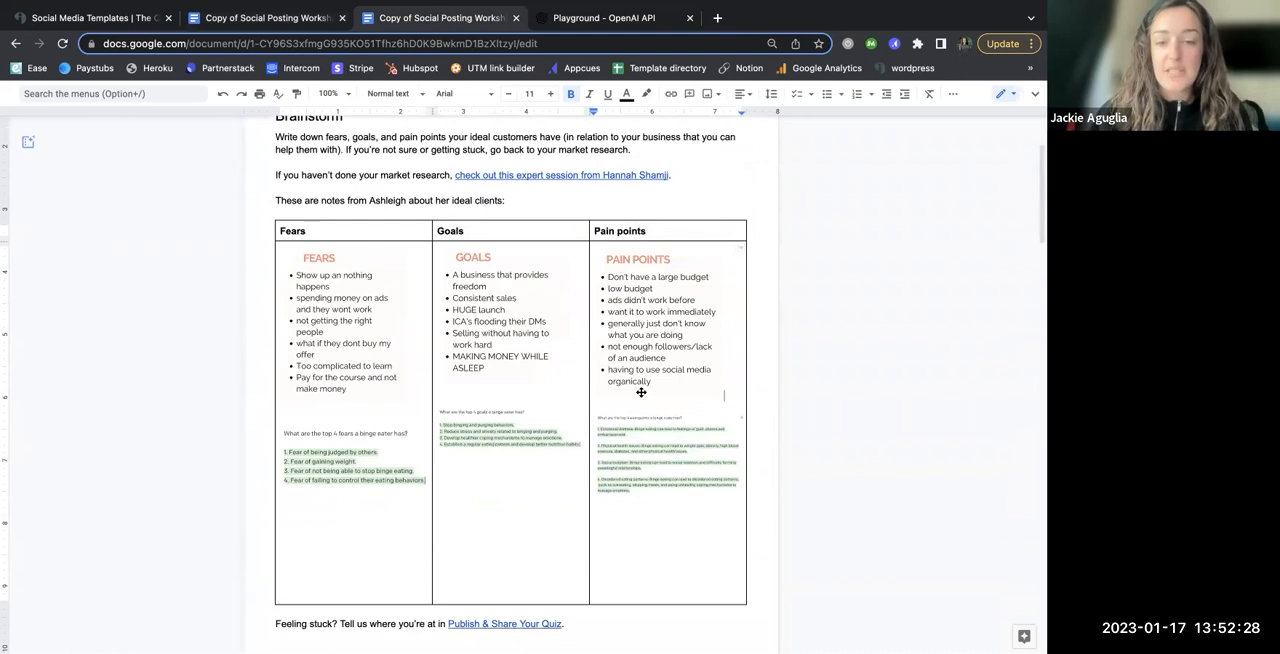
scroll(636, 392, "down", 5)
scroll(635, 440, "down", 3)
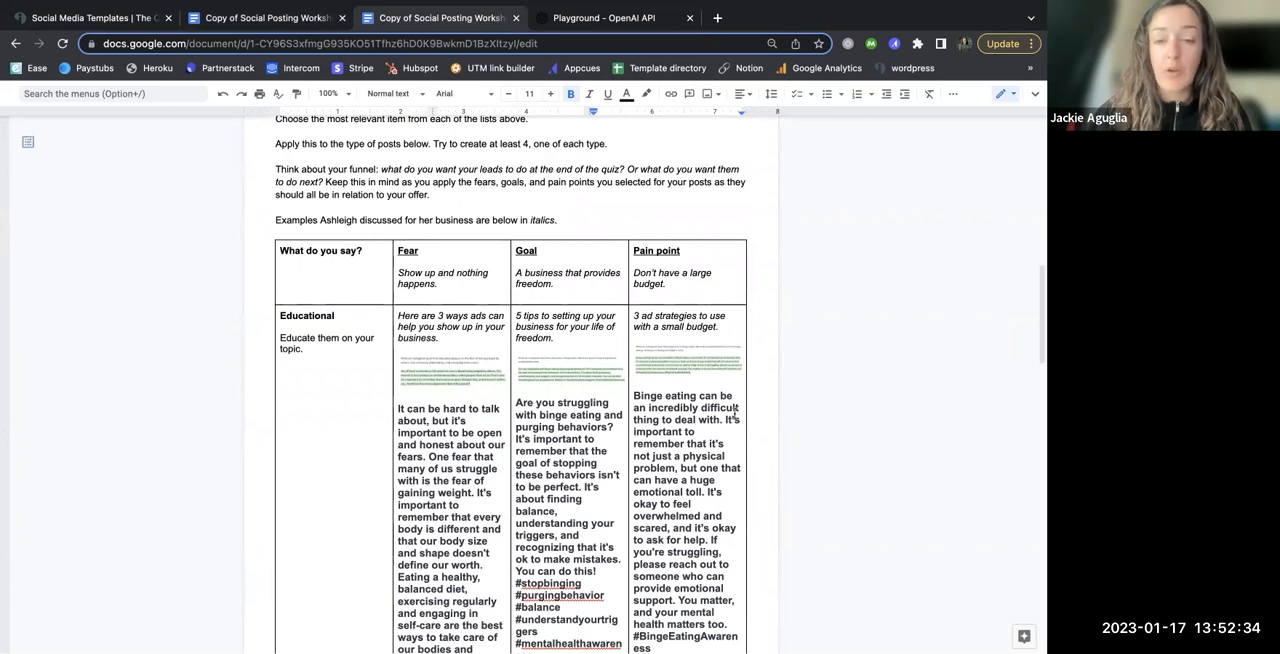
scroll(758, 448, "down", 1)
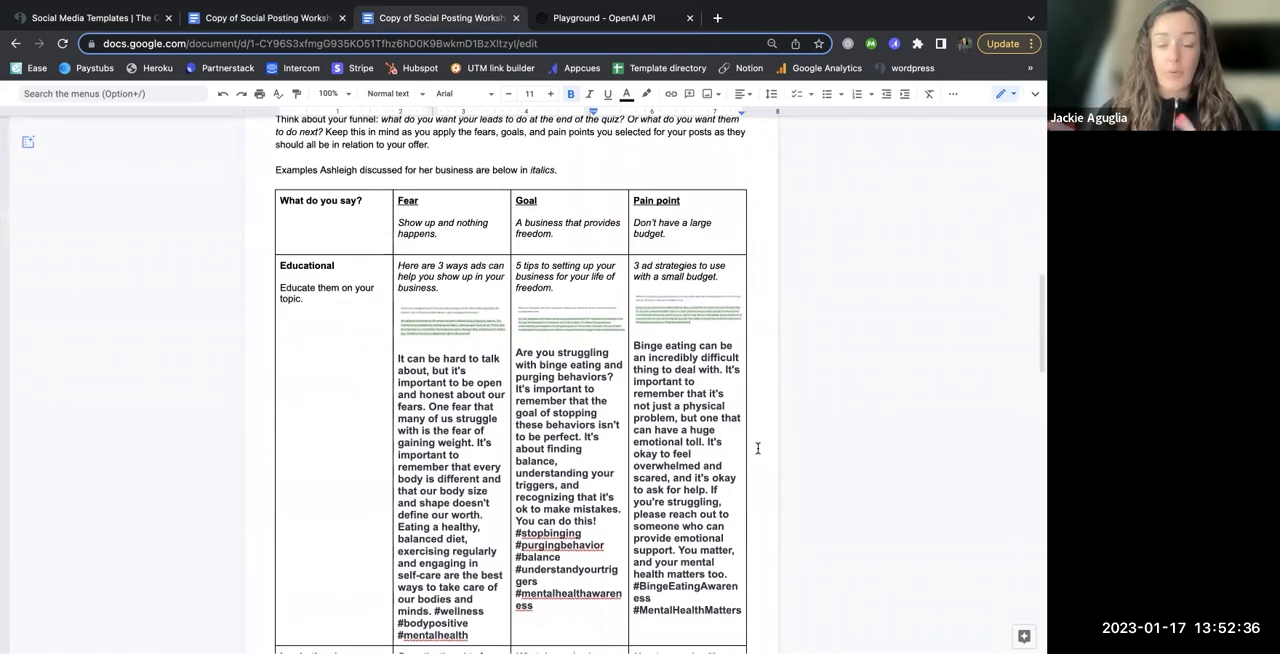
scroll(758, 448, "down", 1)
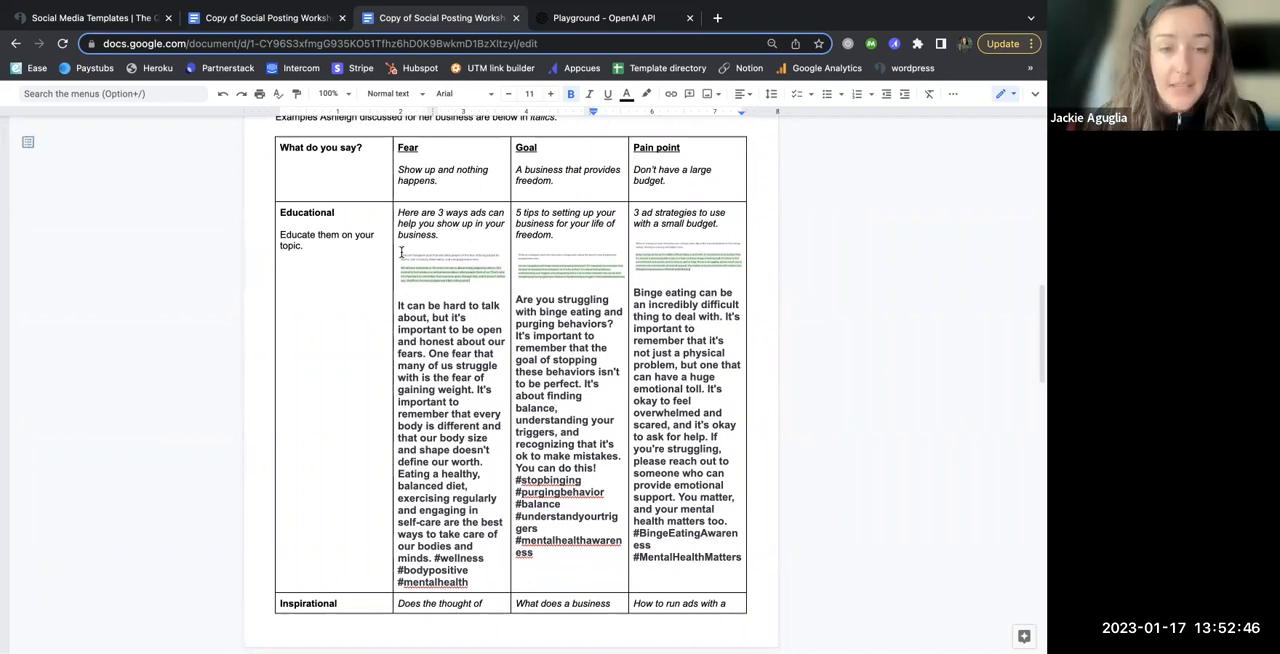
Step: Delete the italic example captions from the Fear, Goal and Pain point cells of the Educational row
key("super+equal")
key("super+equal")
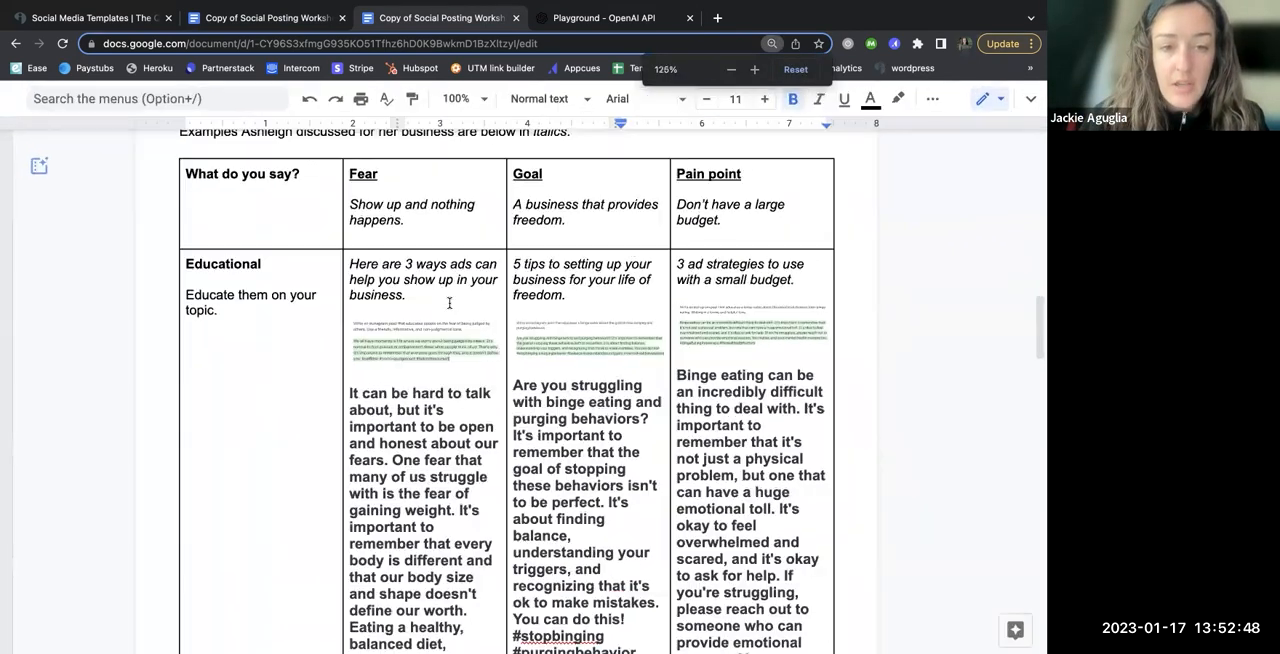
left_click_drag(405, 296, 338, 271)
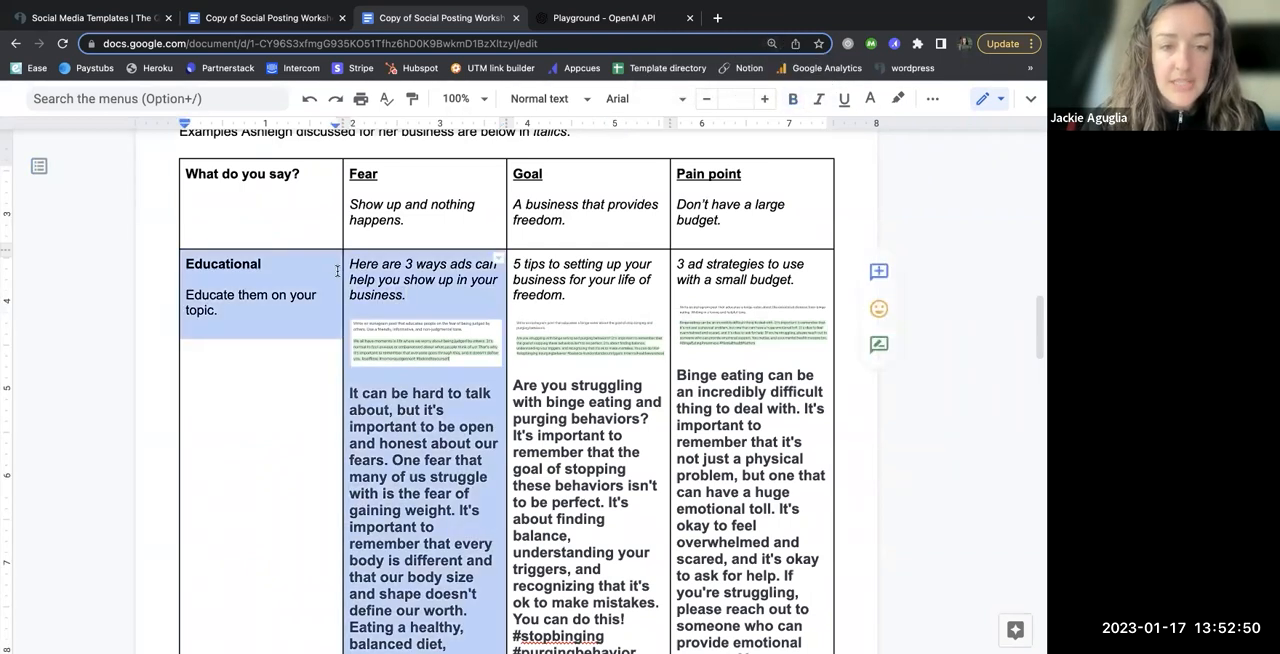
left_click(400, 279)
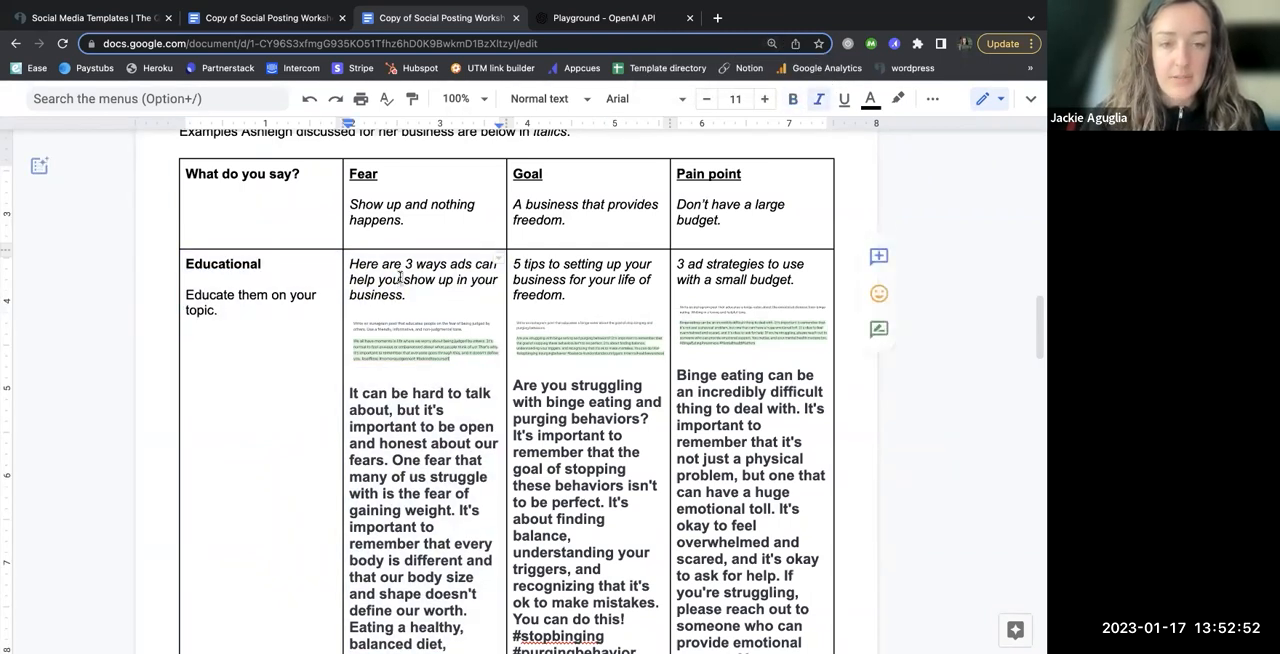
triple_click(400, 279)
key("BackSpace")
triple_click(585, 279)
key("BackSpace")
triple_click(693, 278)
key("BackSpace")
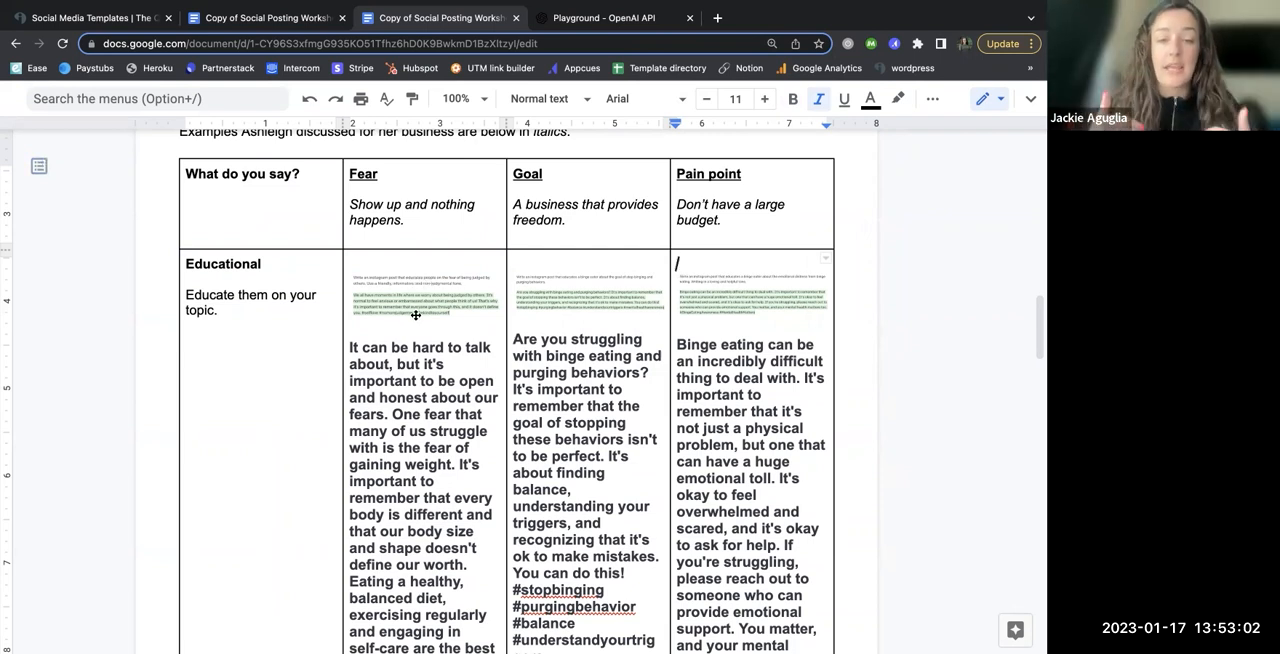
Step: Review the Educational captions, the Write captions instructions and the brainstormed answers in the Fears, Goals and Pain points table
scroll(418, 383, "down", 2)
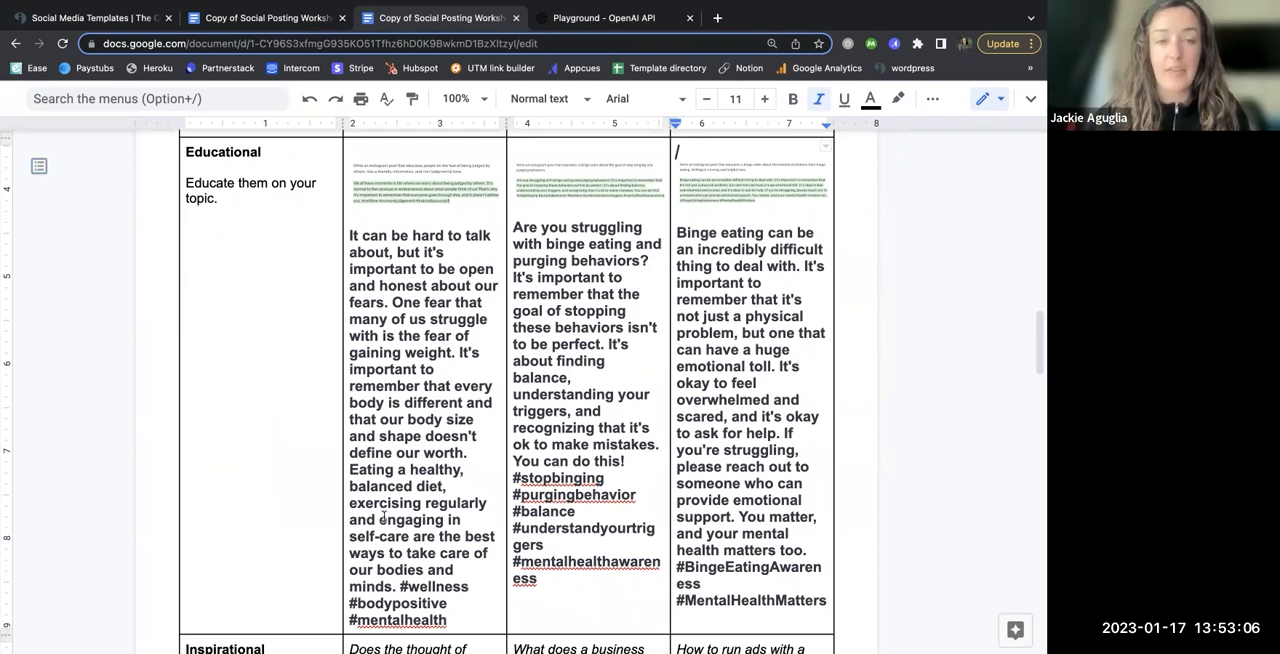
scroll(383, 517, "up", 1)
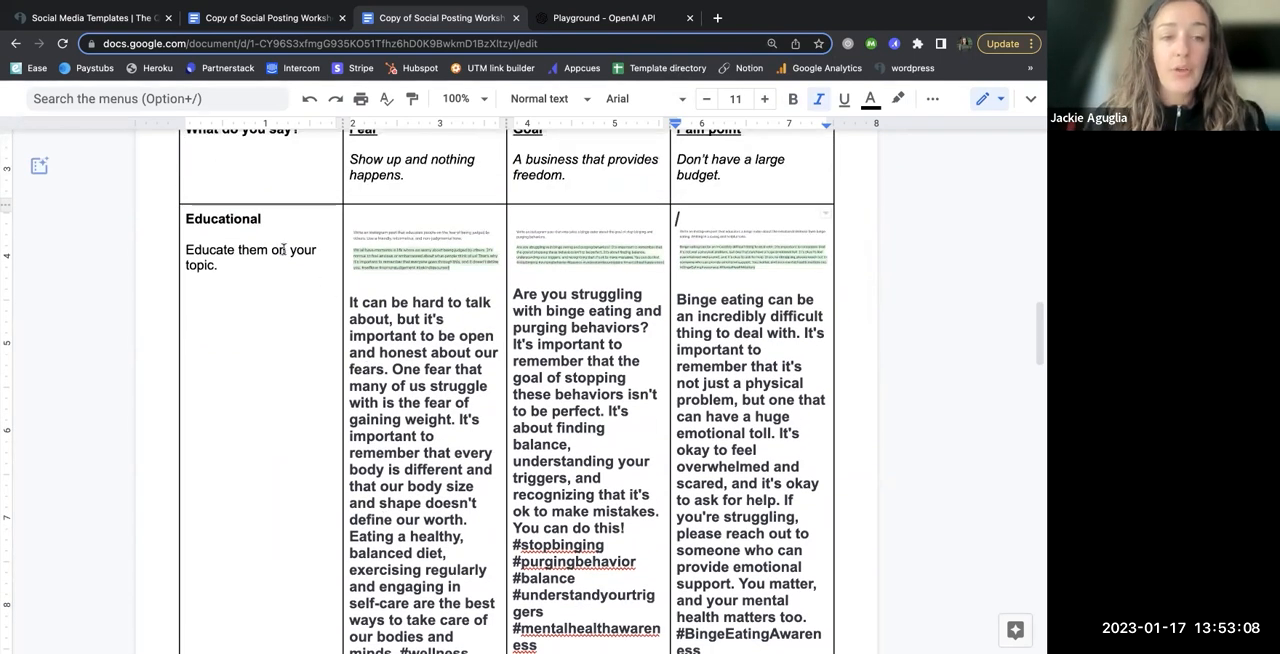
scroll(290, 245, "up", 1)
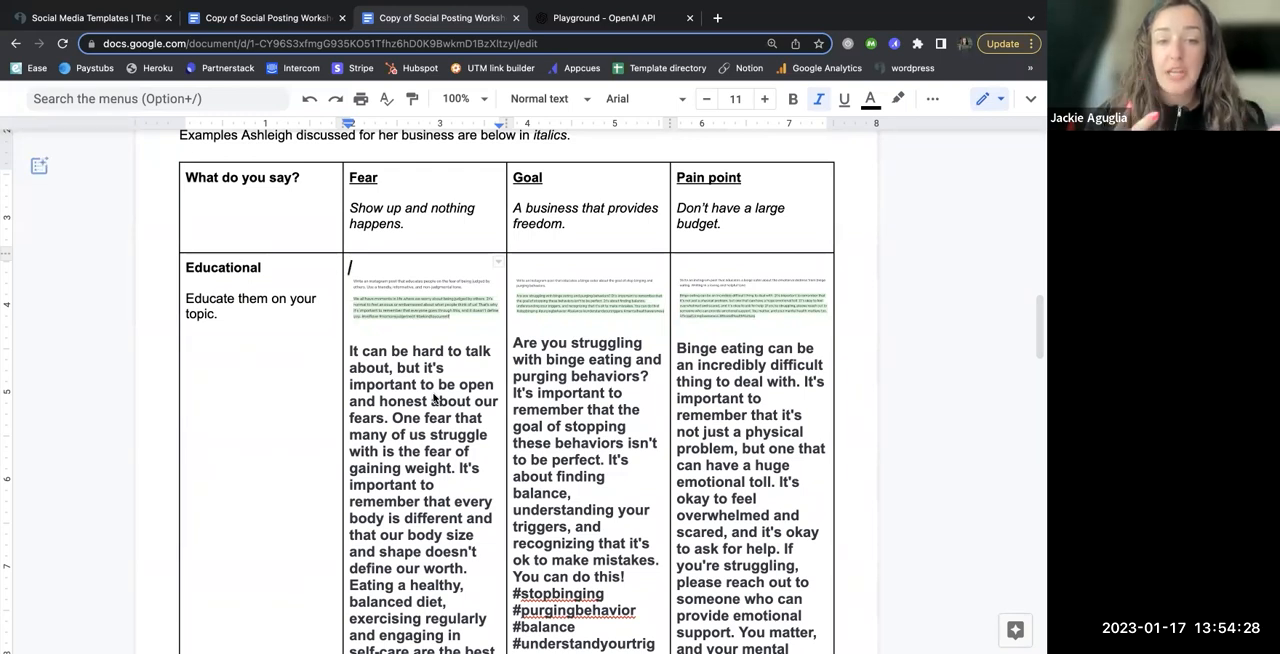
scroll(434, 398, "up", 5)
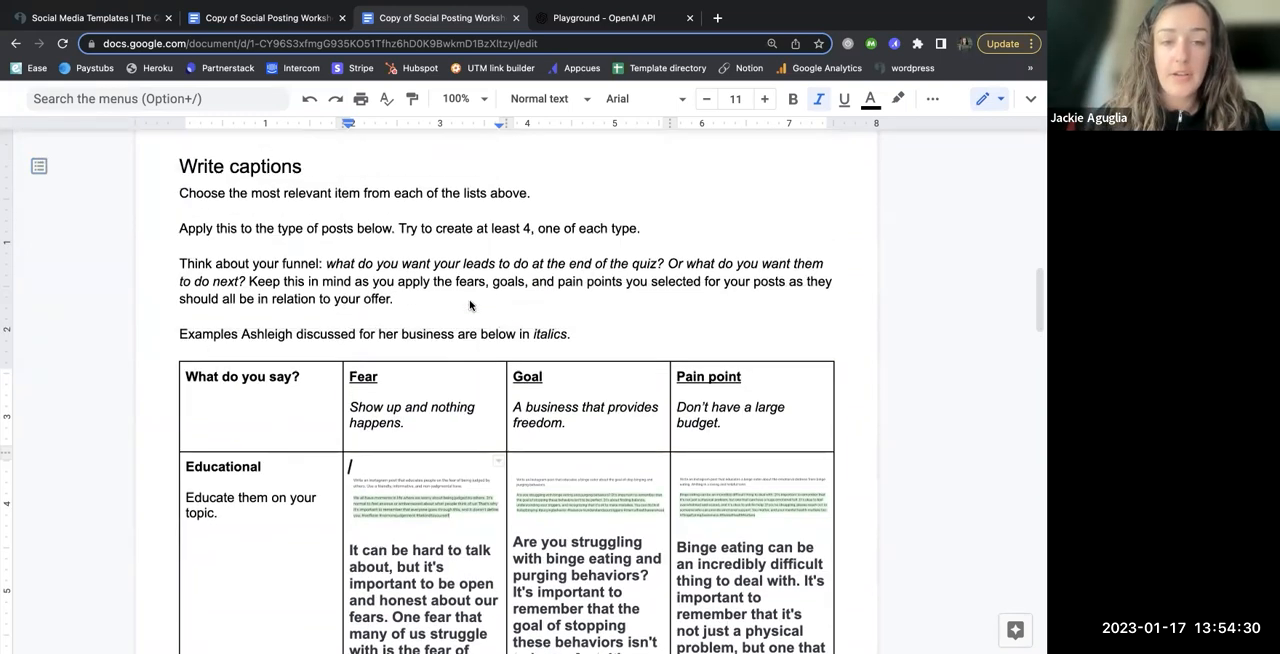
scroll(470, 305, "up", 5)
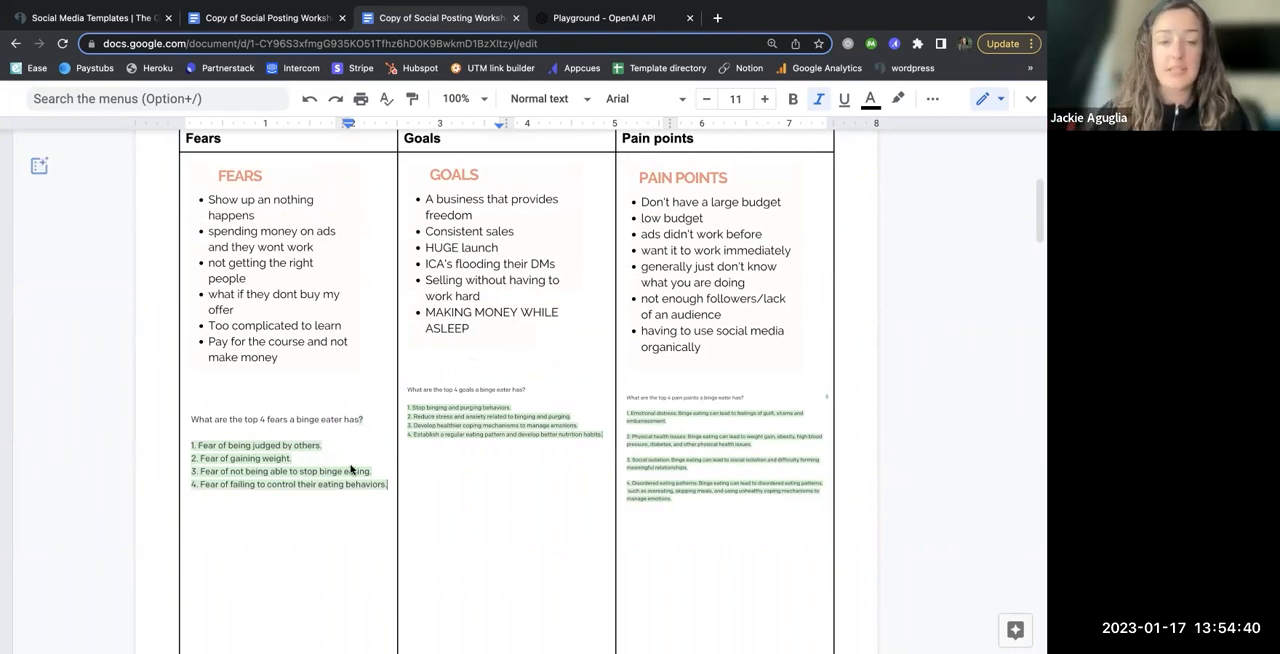
Step: Replace the Playground prompt with "Write an instagram post that educates people on the feat of being judged by others. Use a friendly, informative, and non-judgemental tone."
left_click(627, 24)
left_click(408, 284)
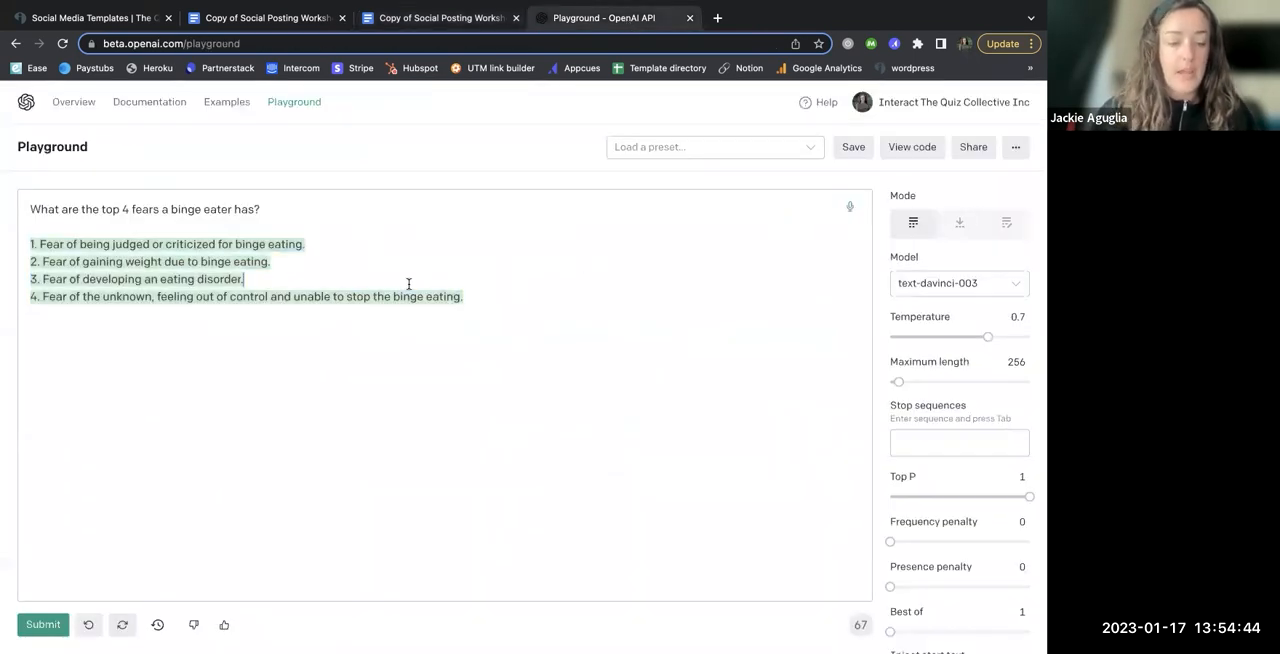
key("super+a")
key("BackSpace")
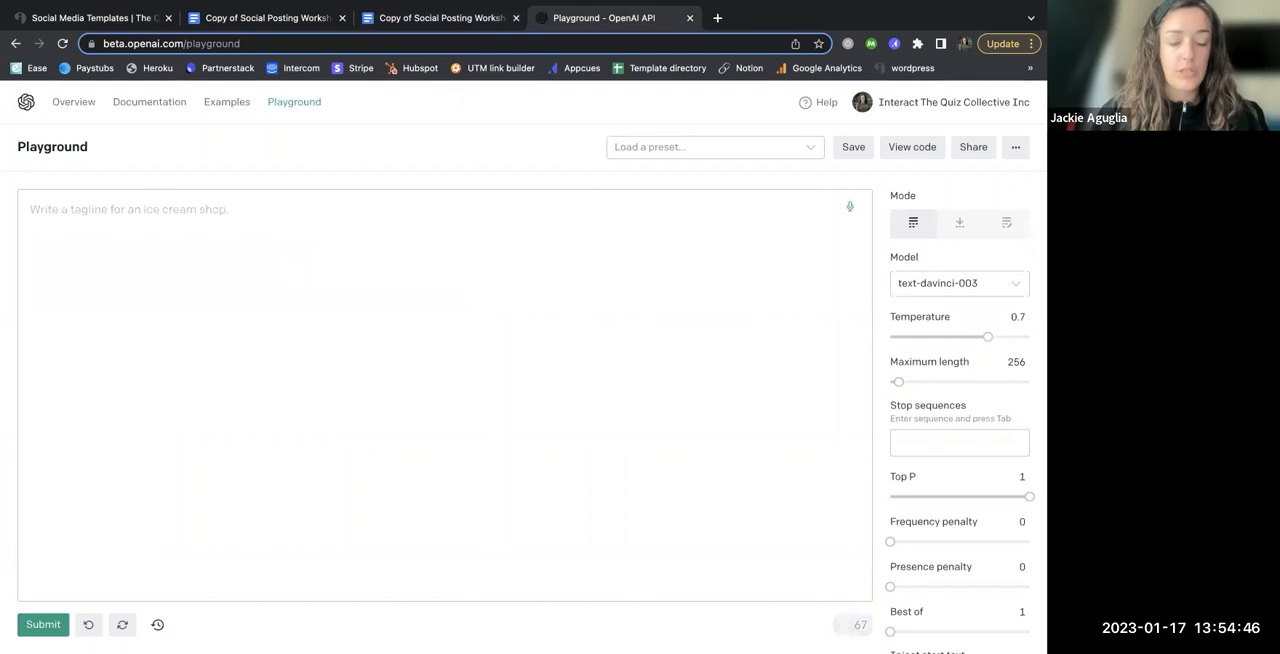
key("super+v")
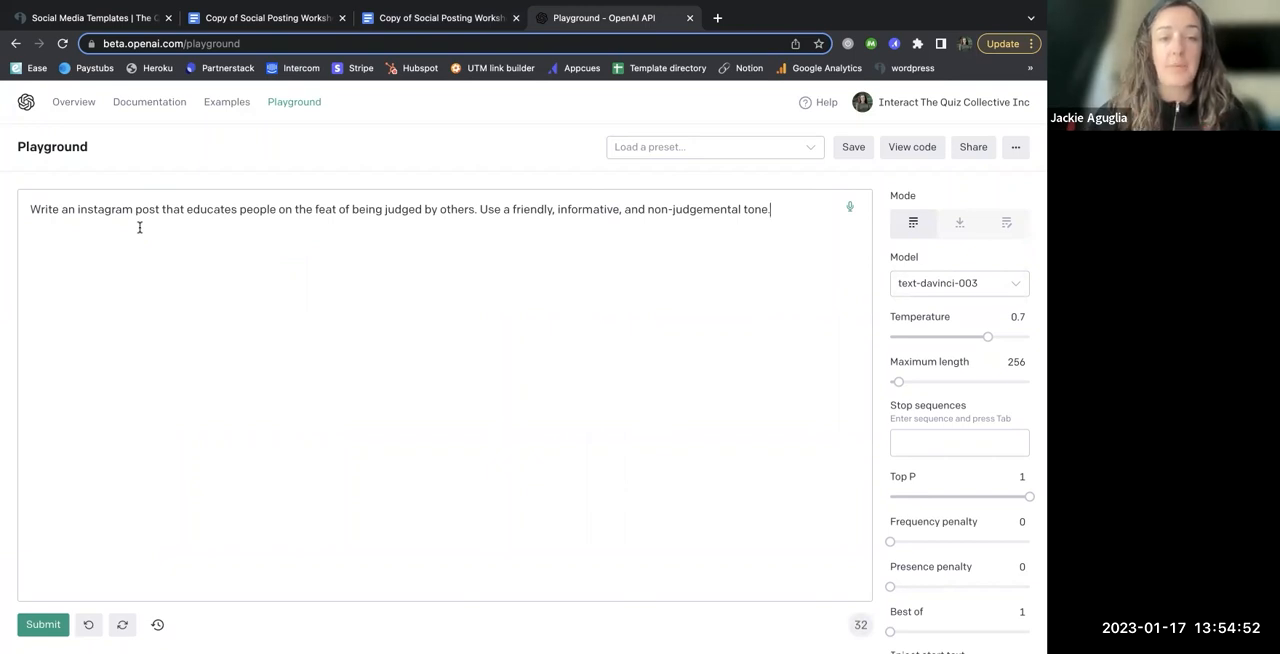
Step: Correct "feat" to "fear" in the prompt and submit it to generate the Instagram post
left_click(334, 209)
key("BackSpace")
type("r")
left_click_drag(481, 210, 790, 206)
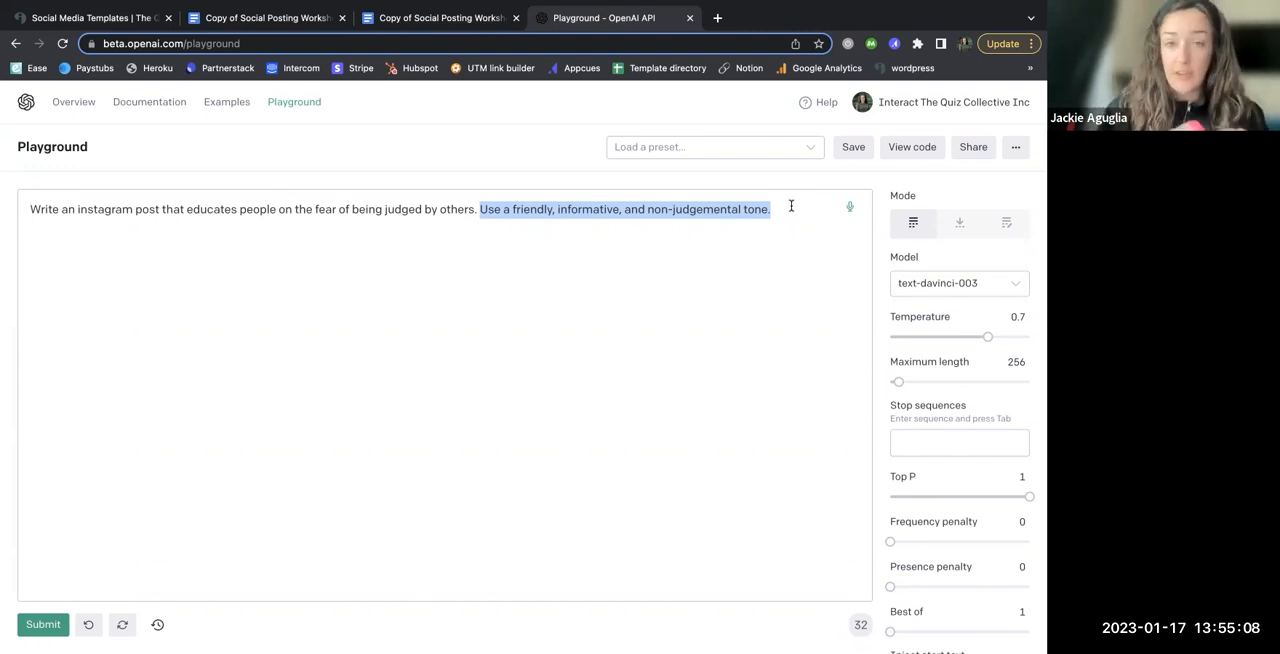
left_click(791, 206)
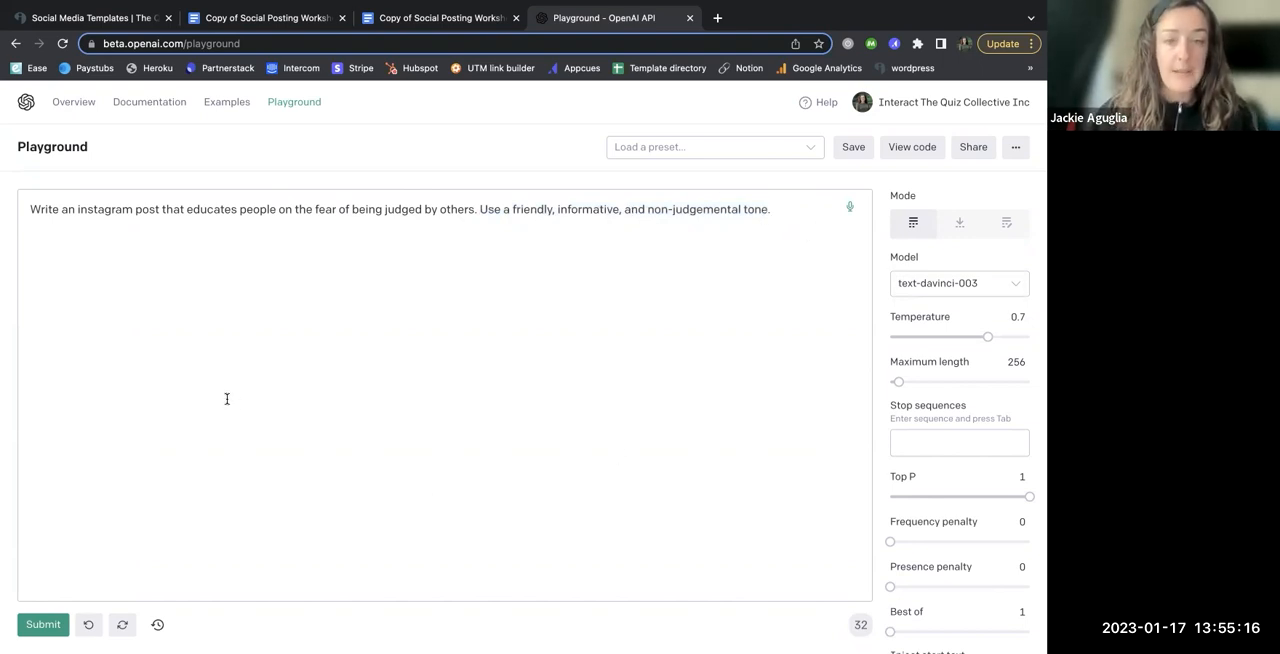
left_click(43, 624)
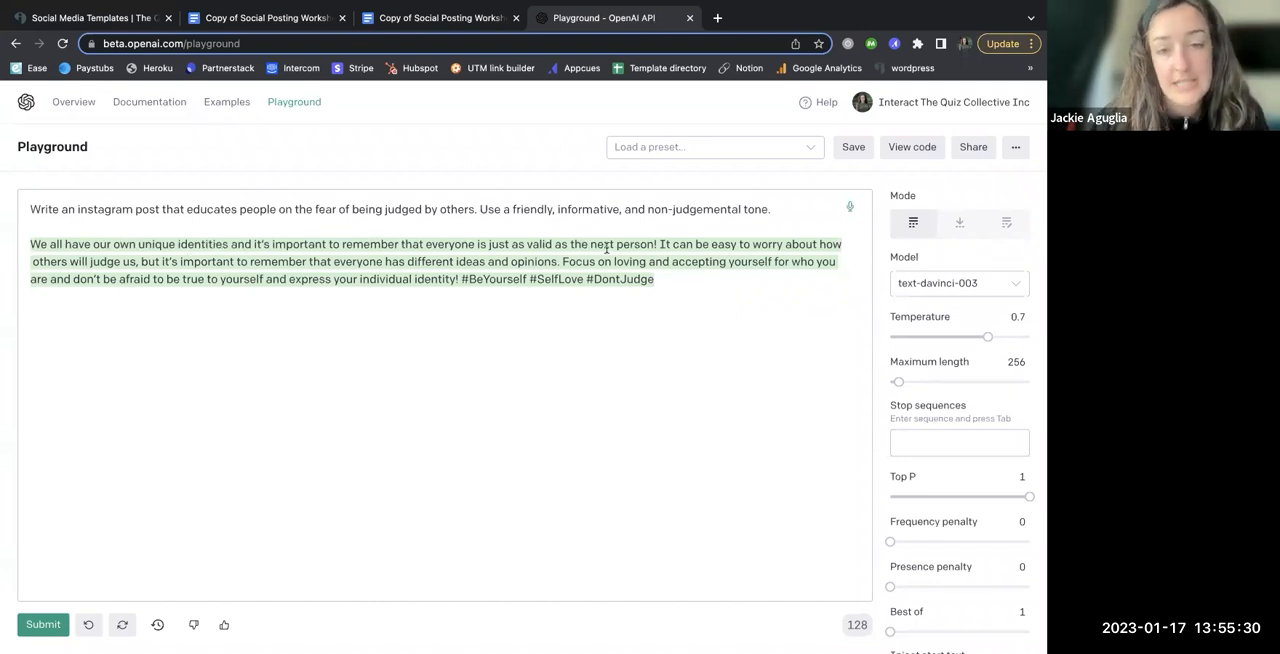
Step: Break the generated Instagram post into three separate single-sentence paragraphs with blank lines between them, and put the hashtags on their own line
left_click(649, 249)
key("Return")
key("Return")
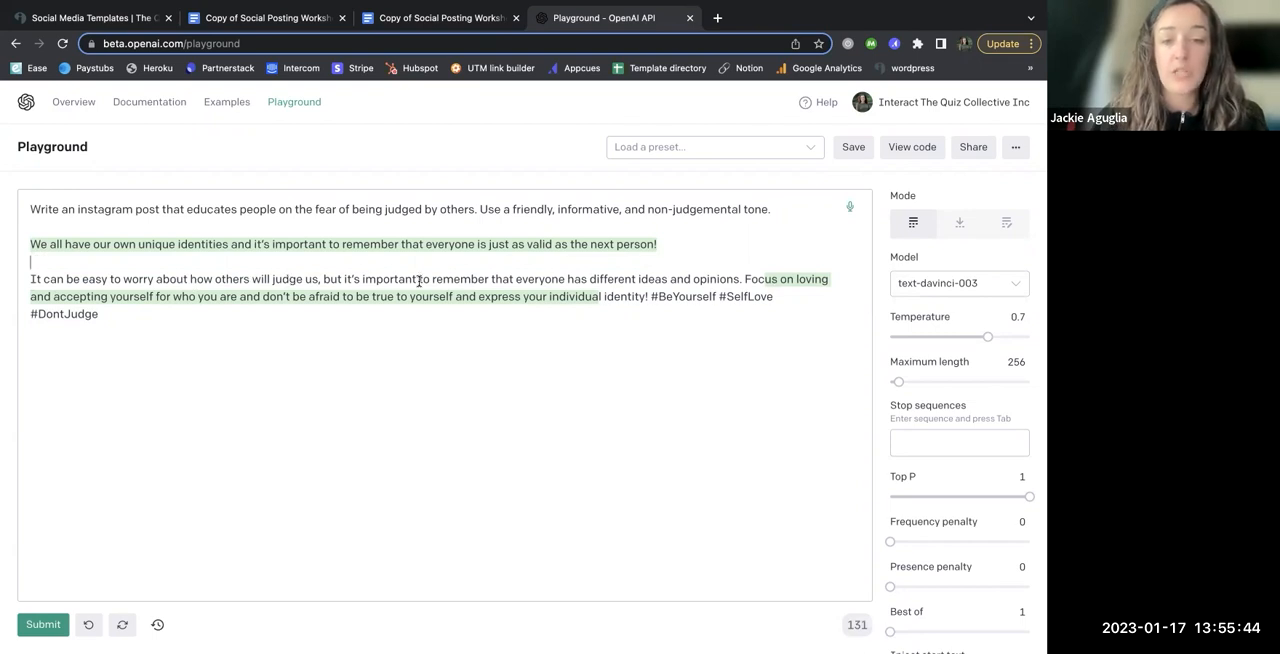
left_click(744, 279)
key("Return")
key("Return")
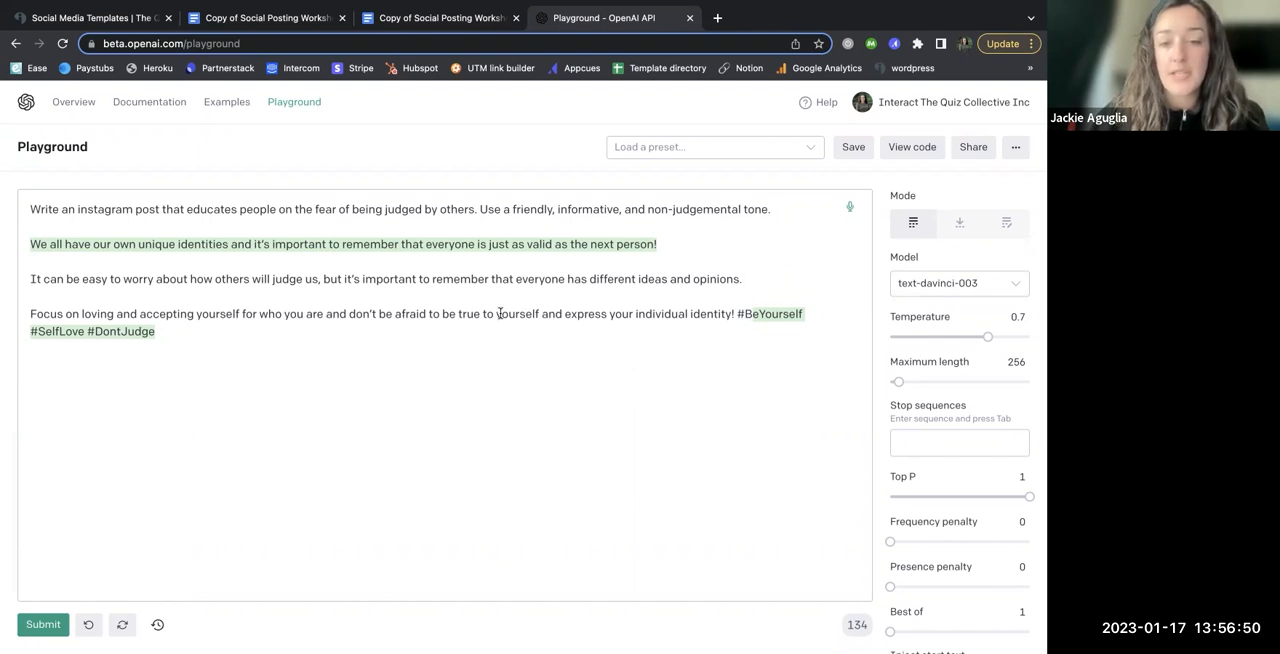
left_click(737, 314)
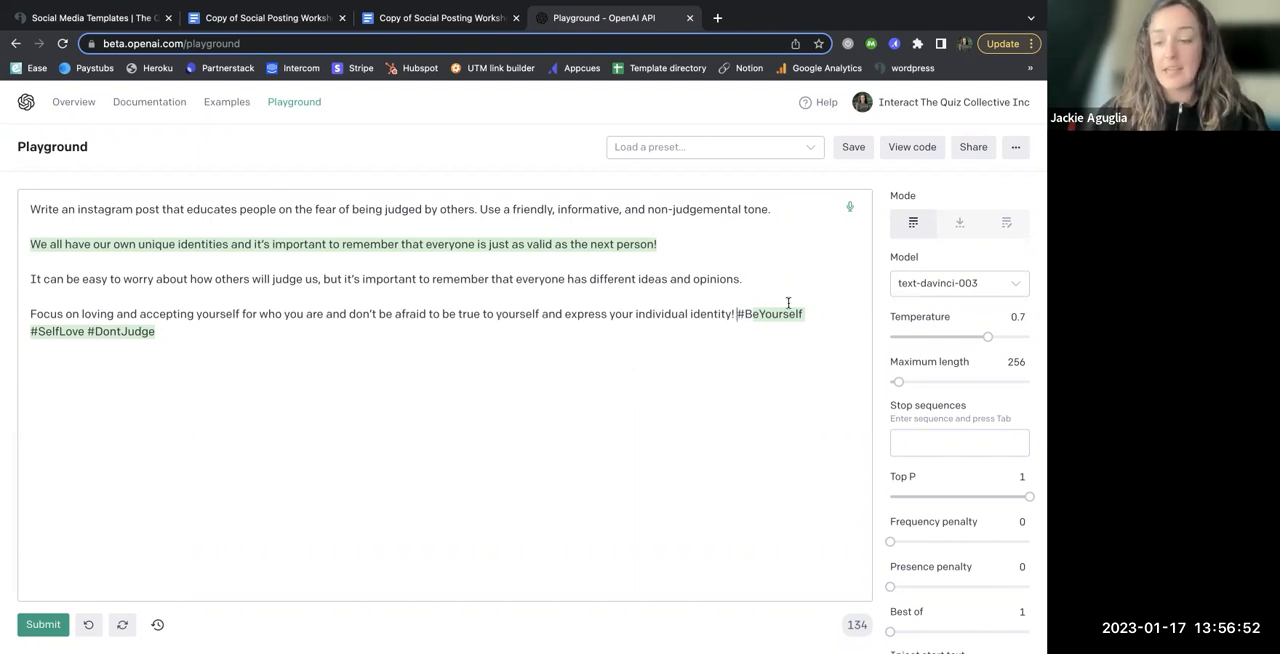
key("Return")
key("Return")
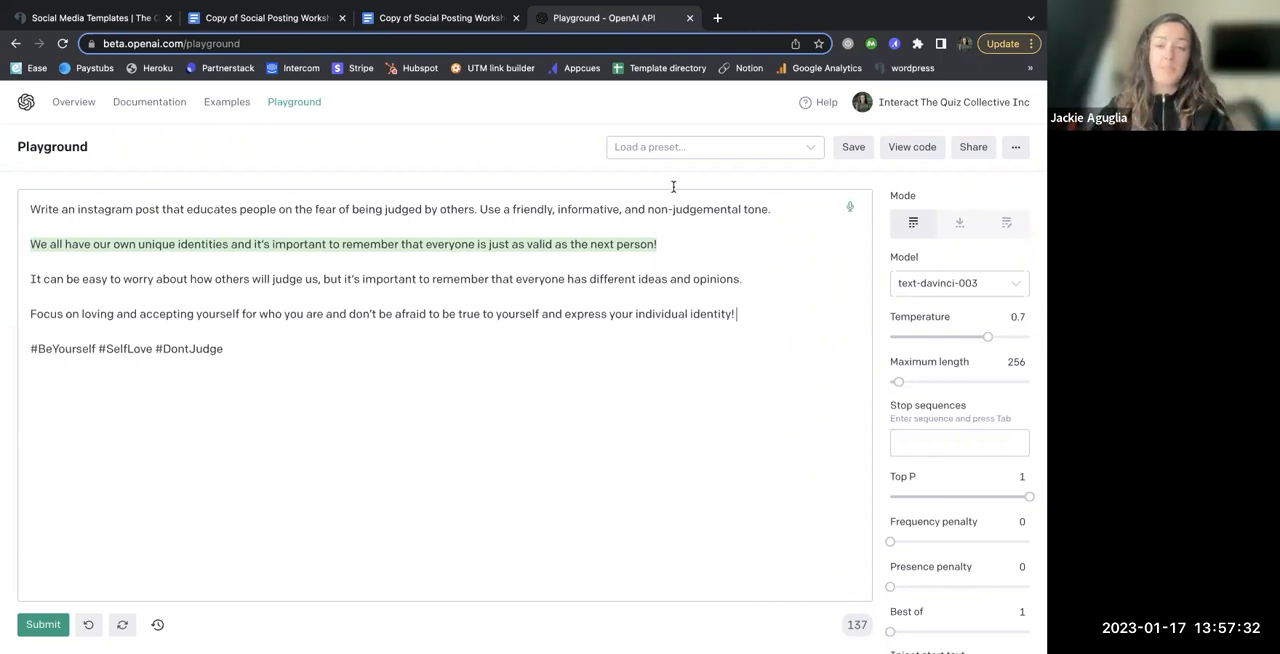
Step: Regenerate the Instagram post from the same prompt about the fear of being judged by others
triple_click(571, 207)
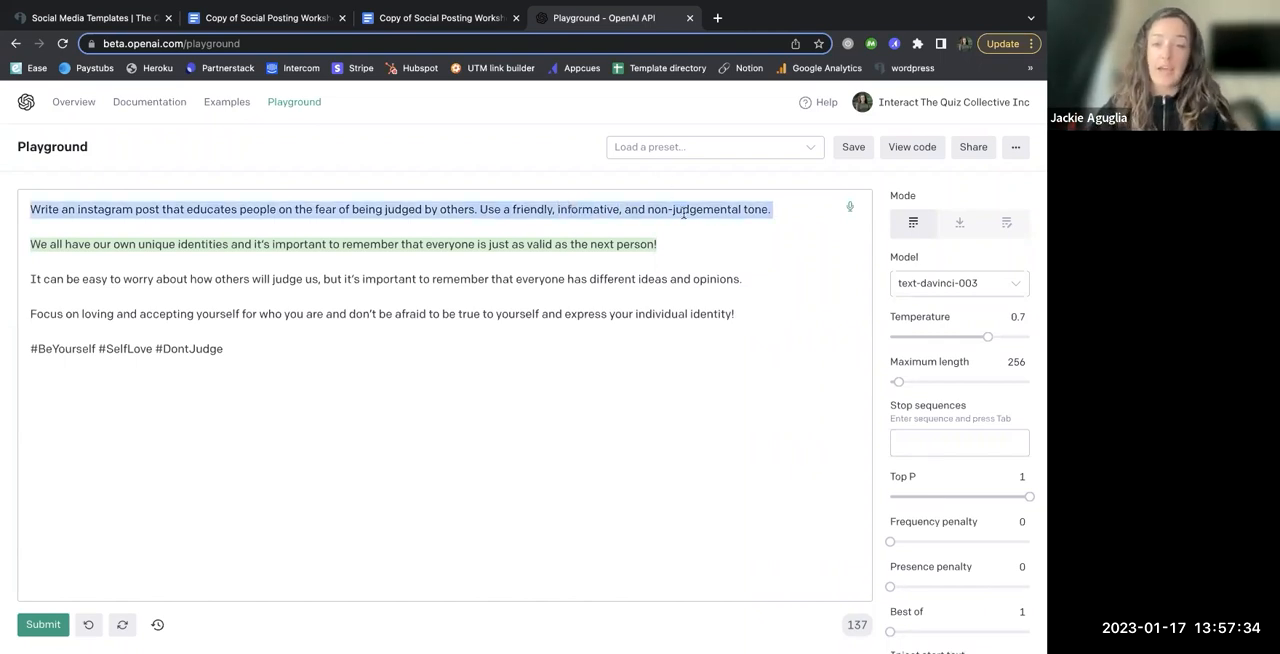
left_click_drag(234, 350, 3, 246)
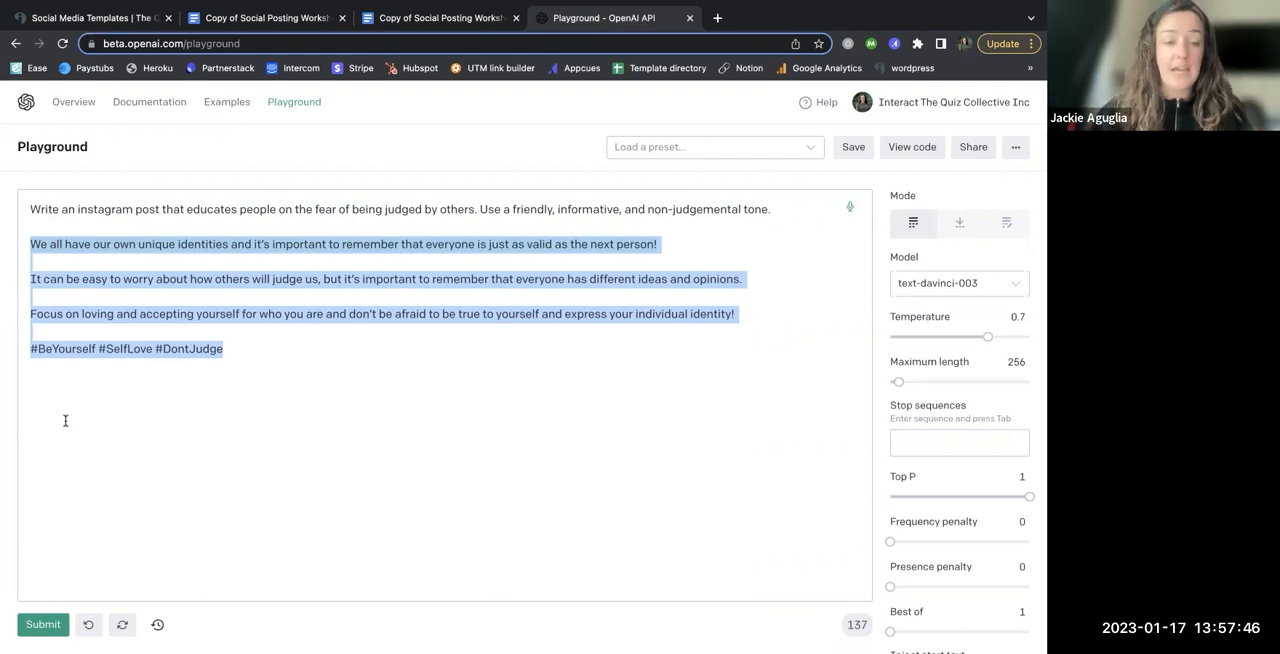
left_click(124, 625)
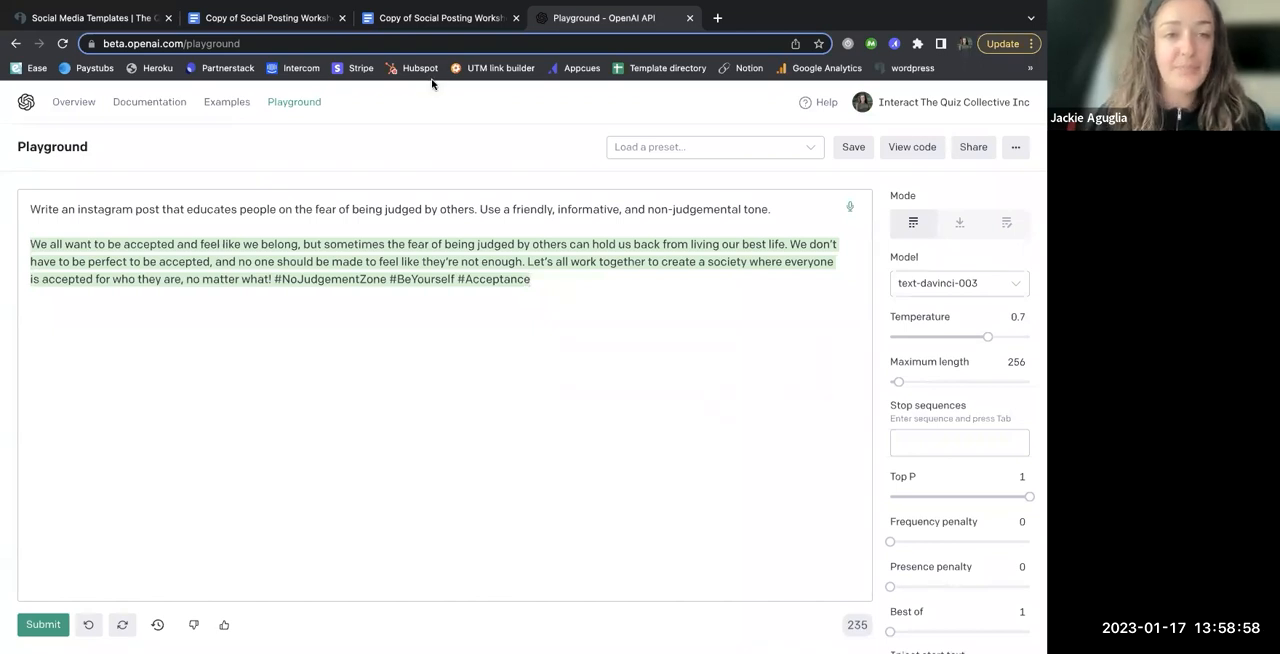
Step: Switch to the filled-in Social Posting Worksheet copy in Google Docs and examine the Conversational row, enlarging the generated quotes in its Goal cell
left_click(268, 18)
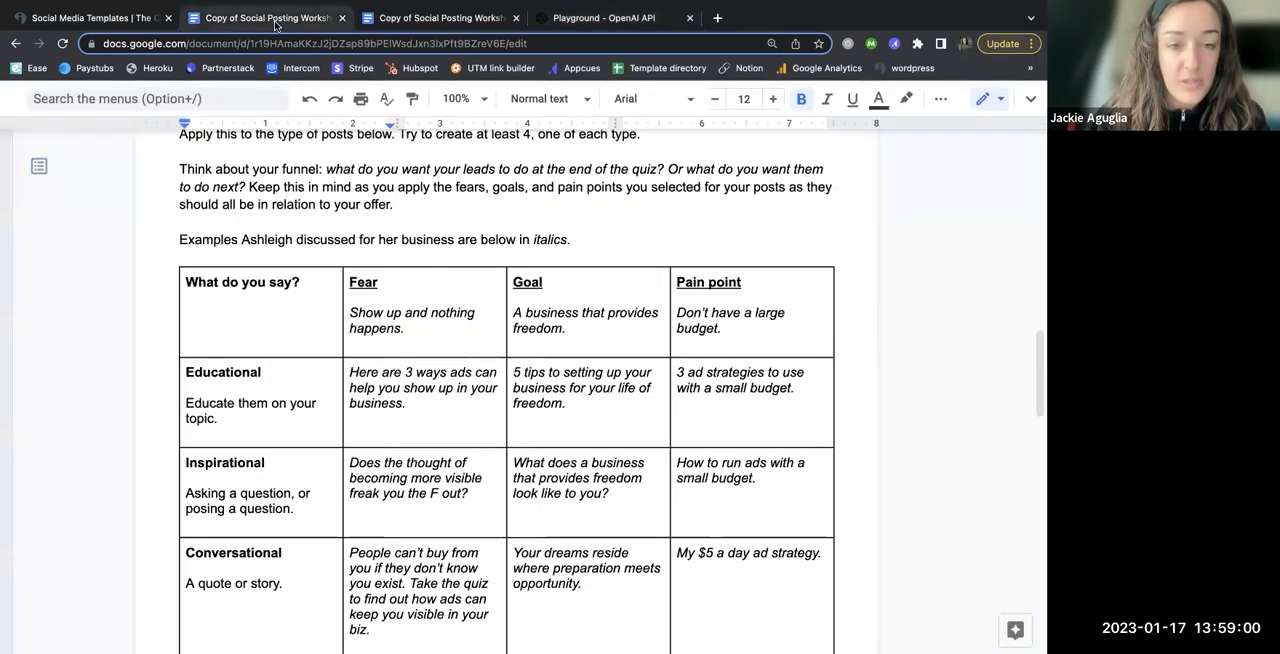
left_click(430, 20)
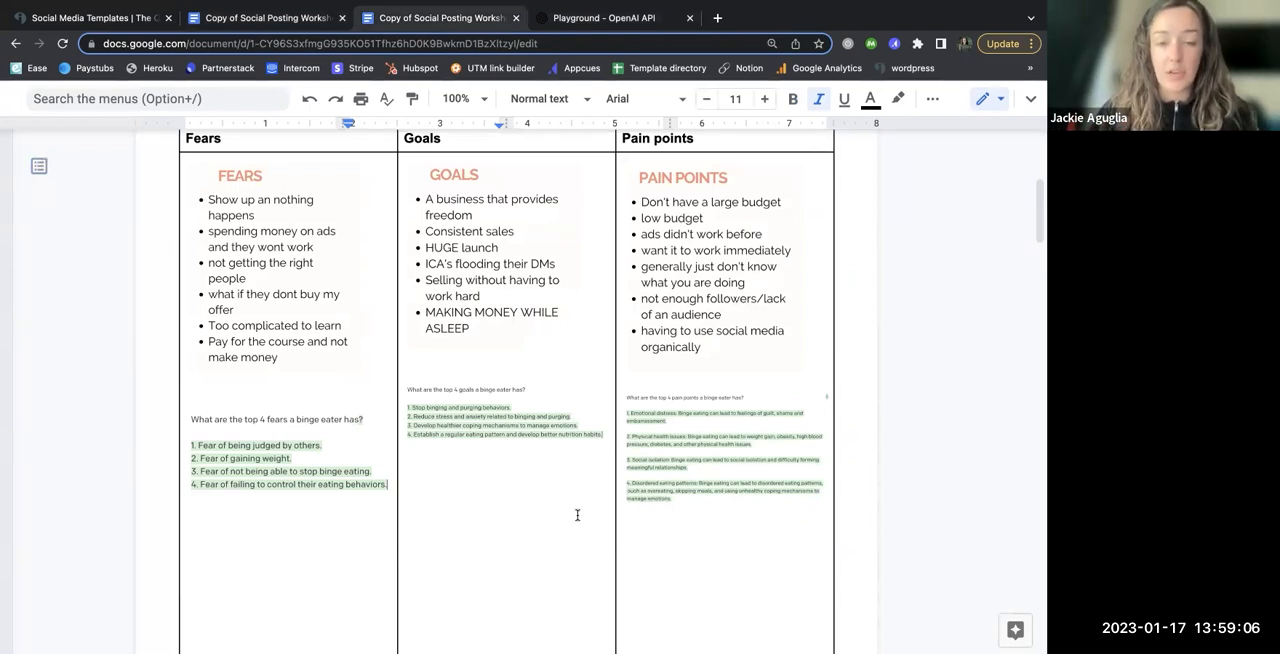
scroll(577, 515, "down", 15)
scroll(577, 515, "down", 12)
scroll(577, 515, "down", 2)
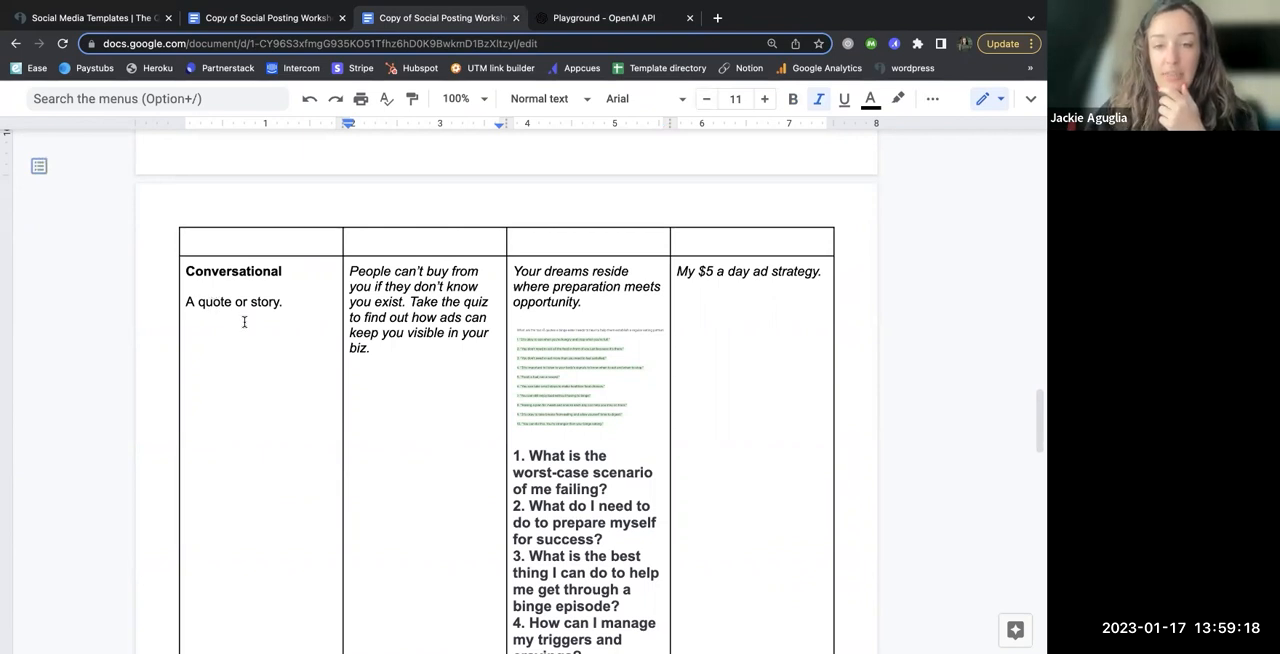
key("super+equal")
key("super+equal")
key("super+equal")
key("super+equal")
key("super+equal")
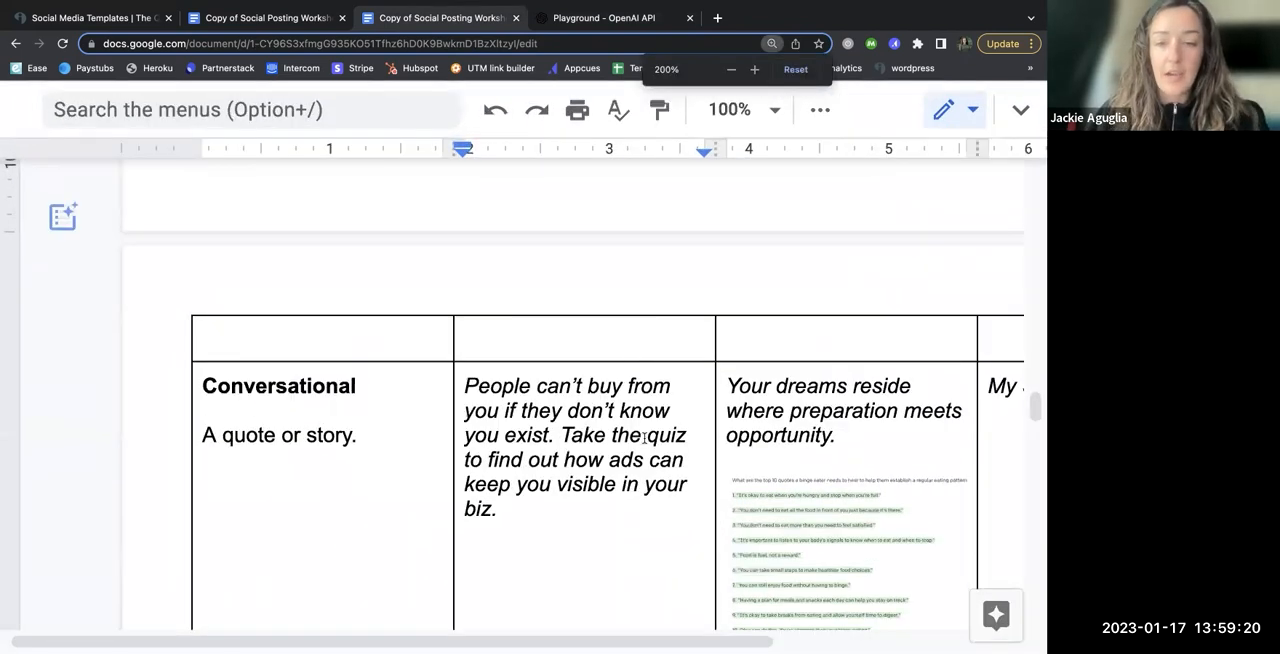
scroll(680, 430, "right", 3)
scroll(726, 449, "down", 3)
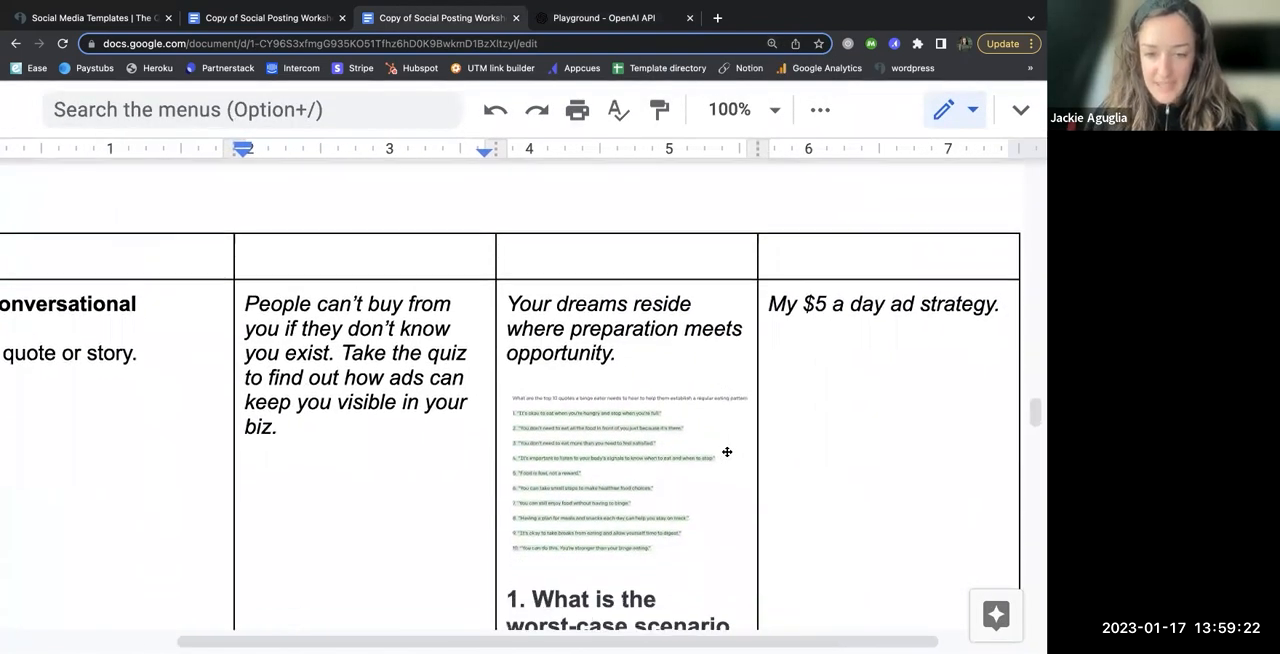